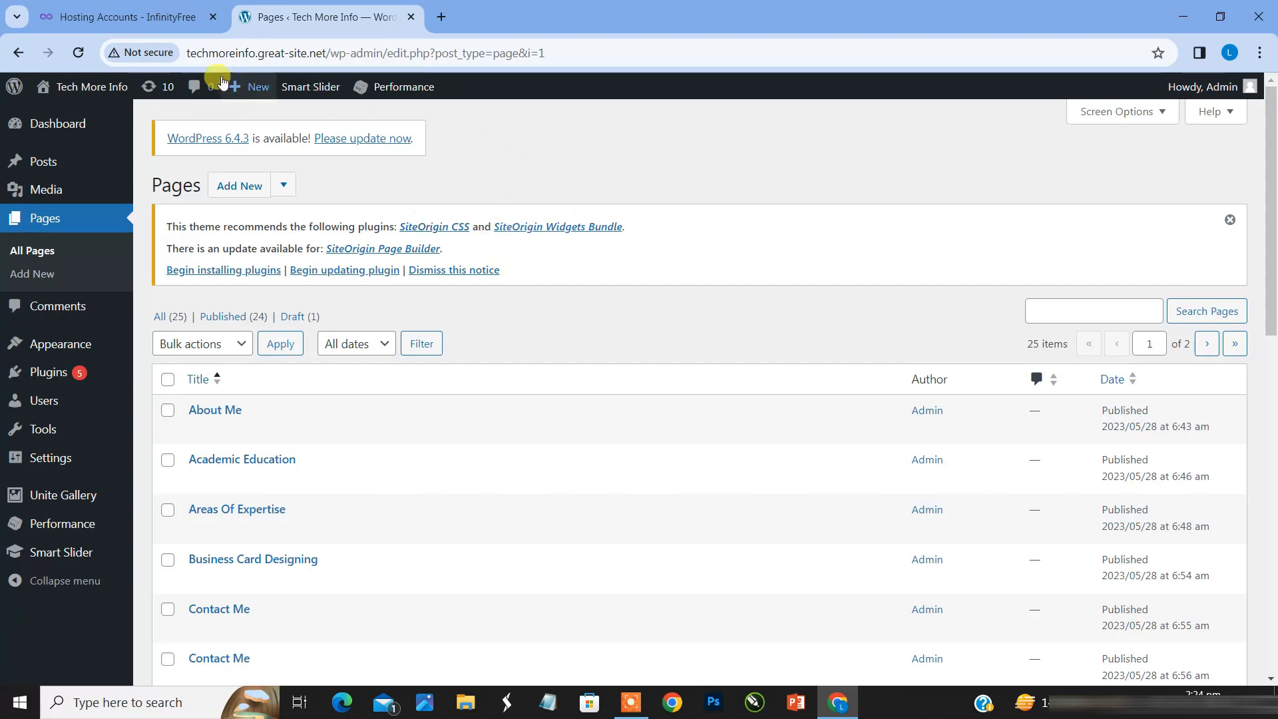
Step: Switch to the InfinityFree dashboard and order a new free SSL certificate for the domain techmoreinfo.great-site.net
click(163, 51)
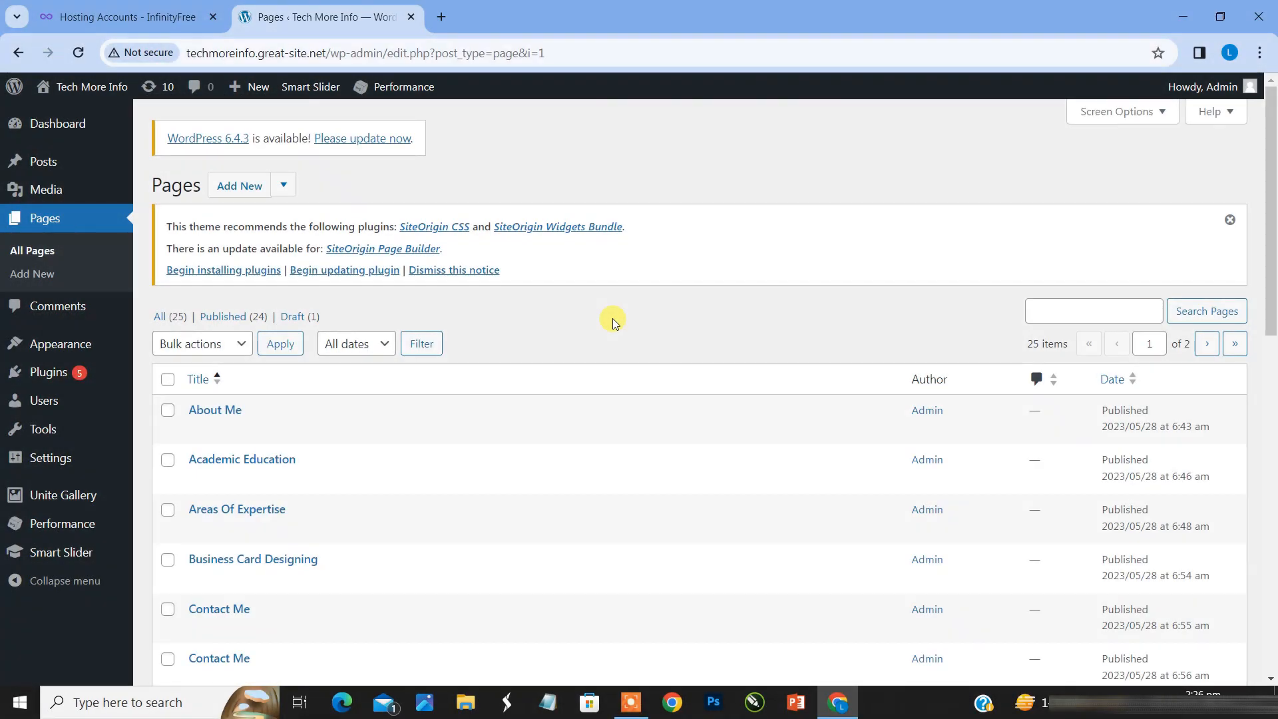
click(115, 8)
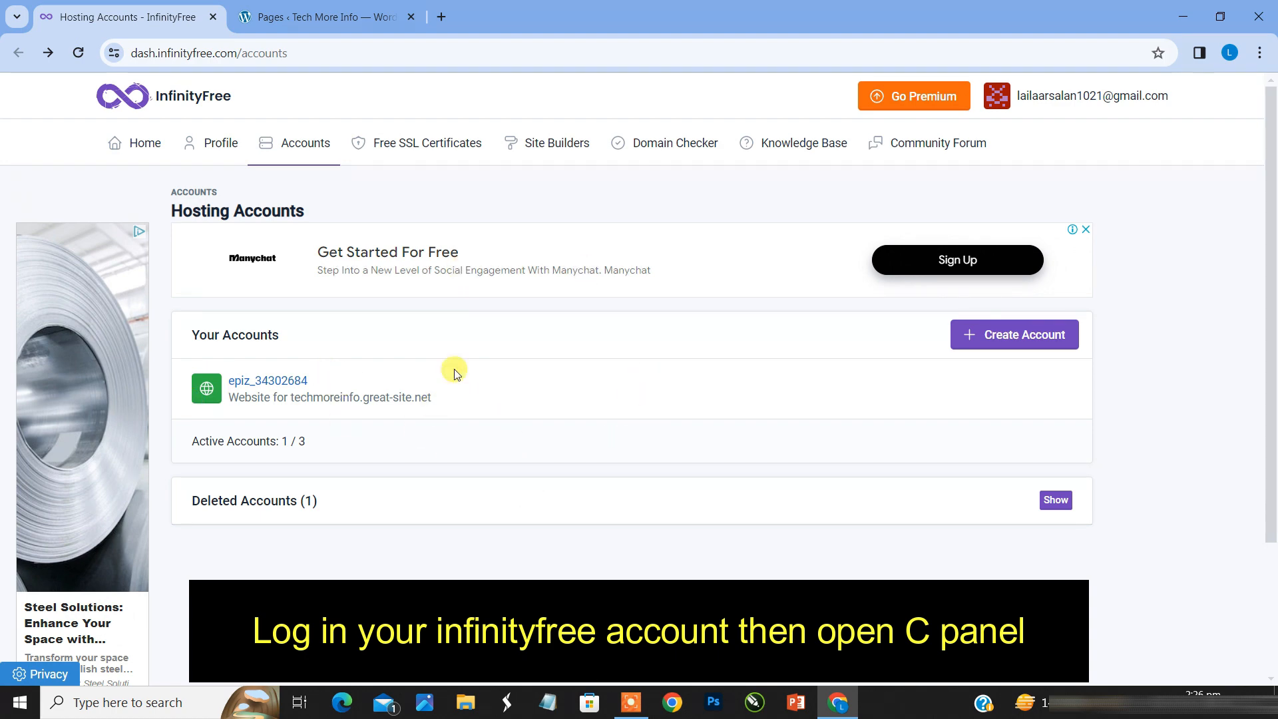
click(405, 148)
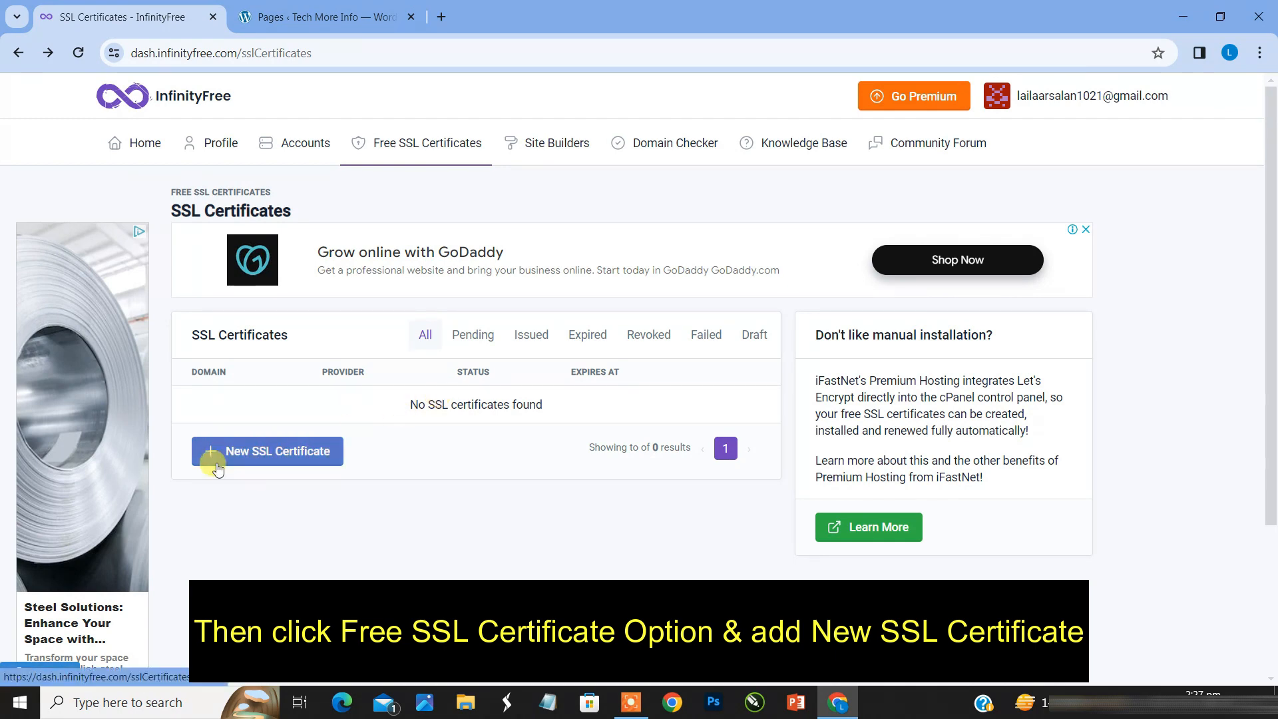
click(301, 452)
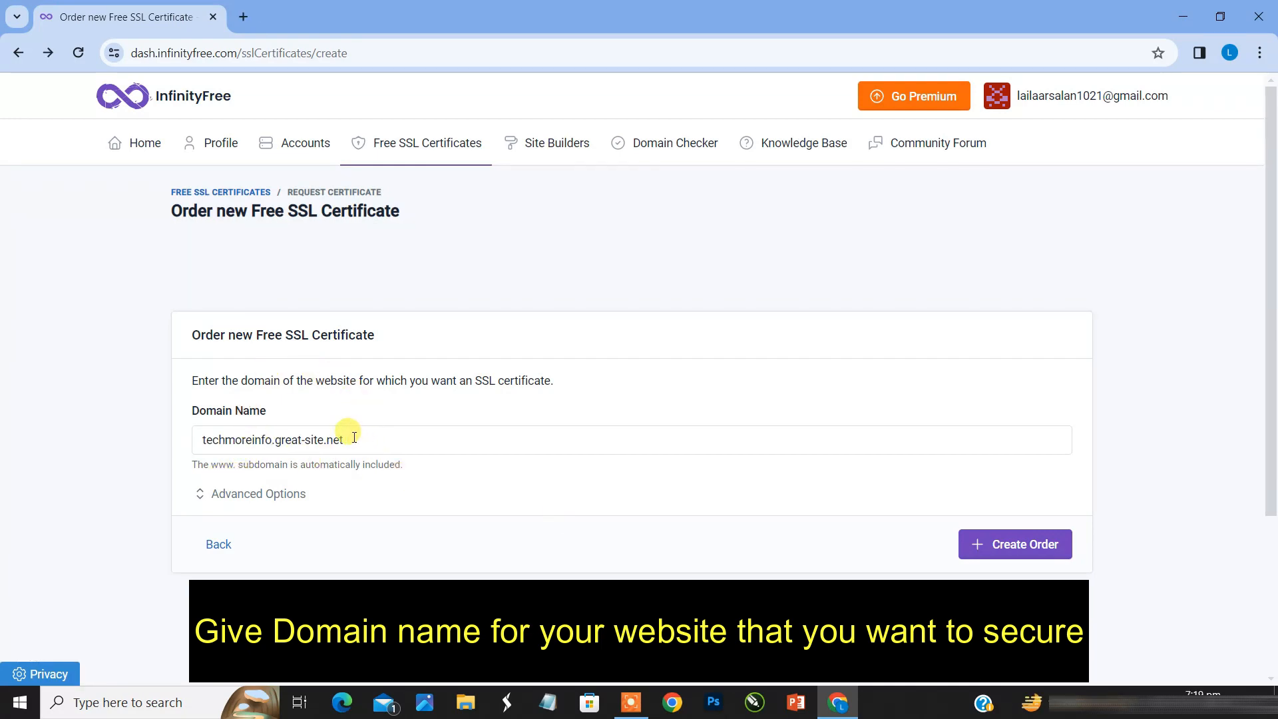
drag(343, 442, 191, 448)
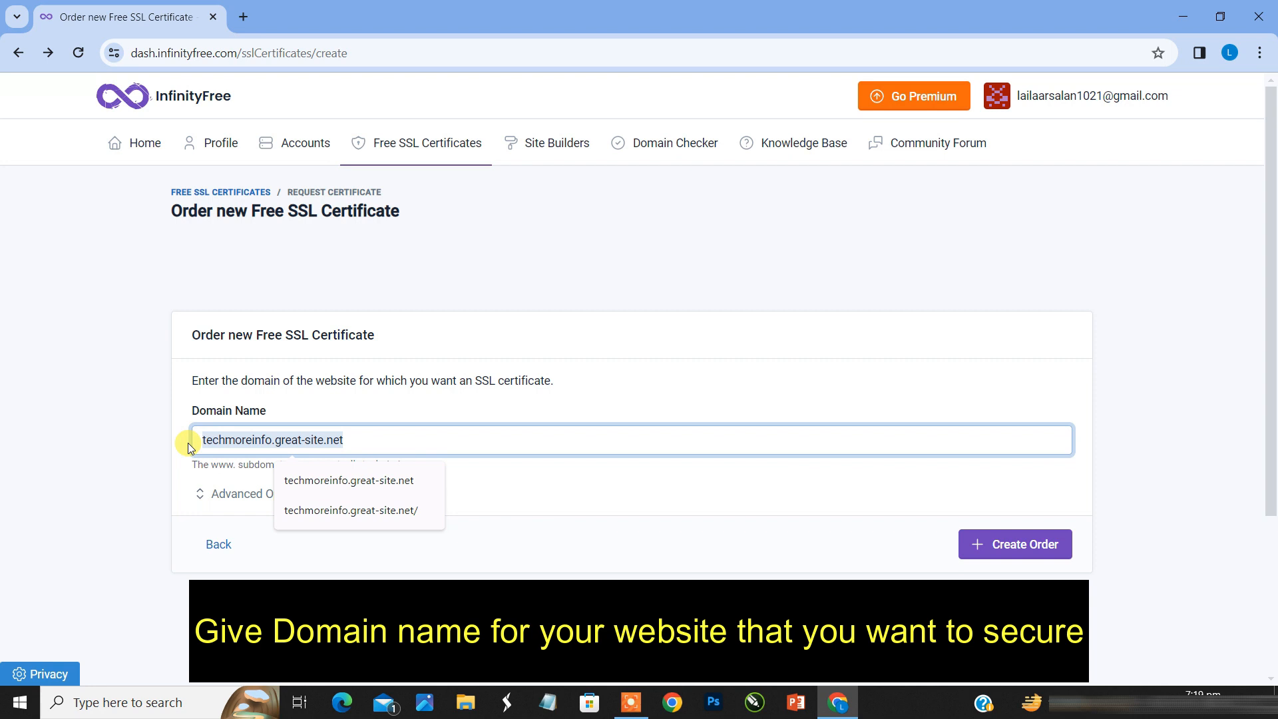
click(317, 482)
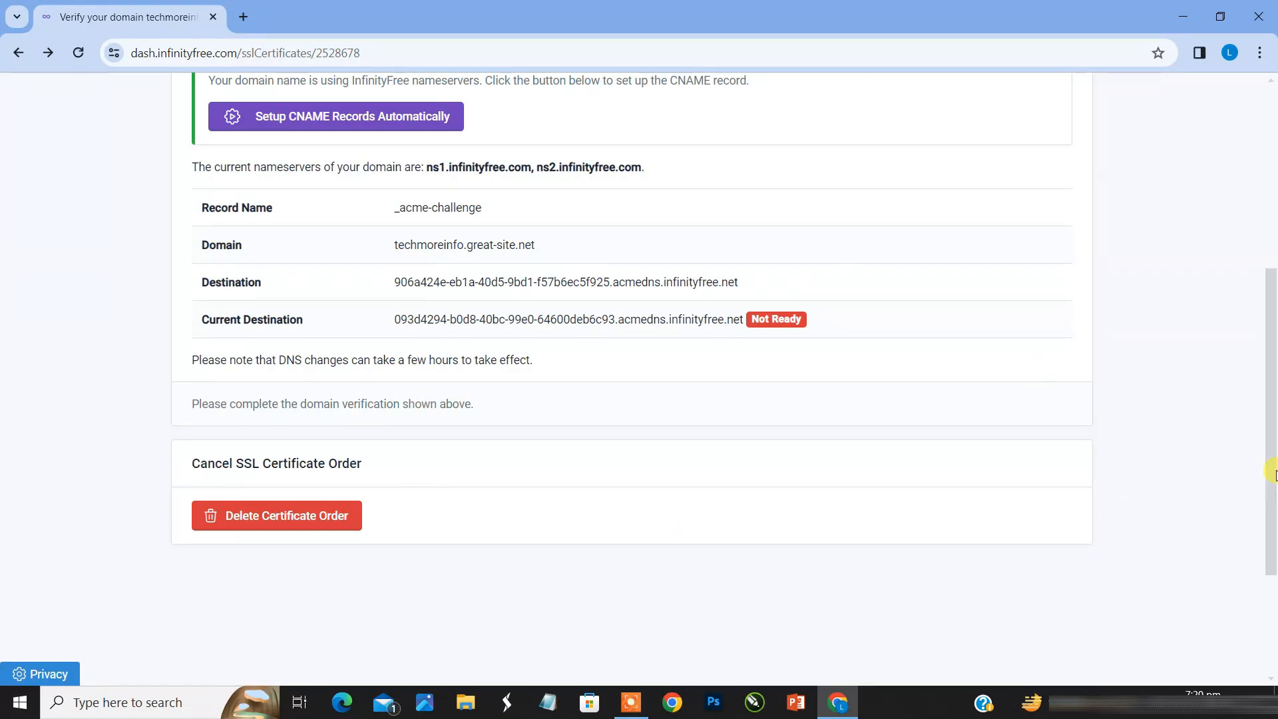
Step: Set up the CNAME records for techmoreinfo.great-site.net automatically from the certificate order's domain verification page
drag(1272, 474, 1264, 354)
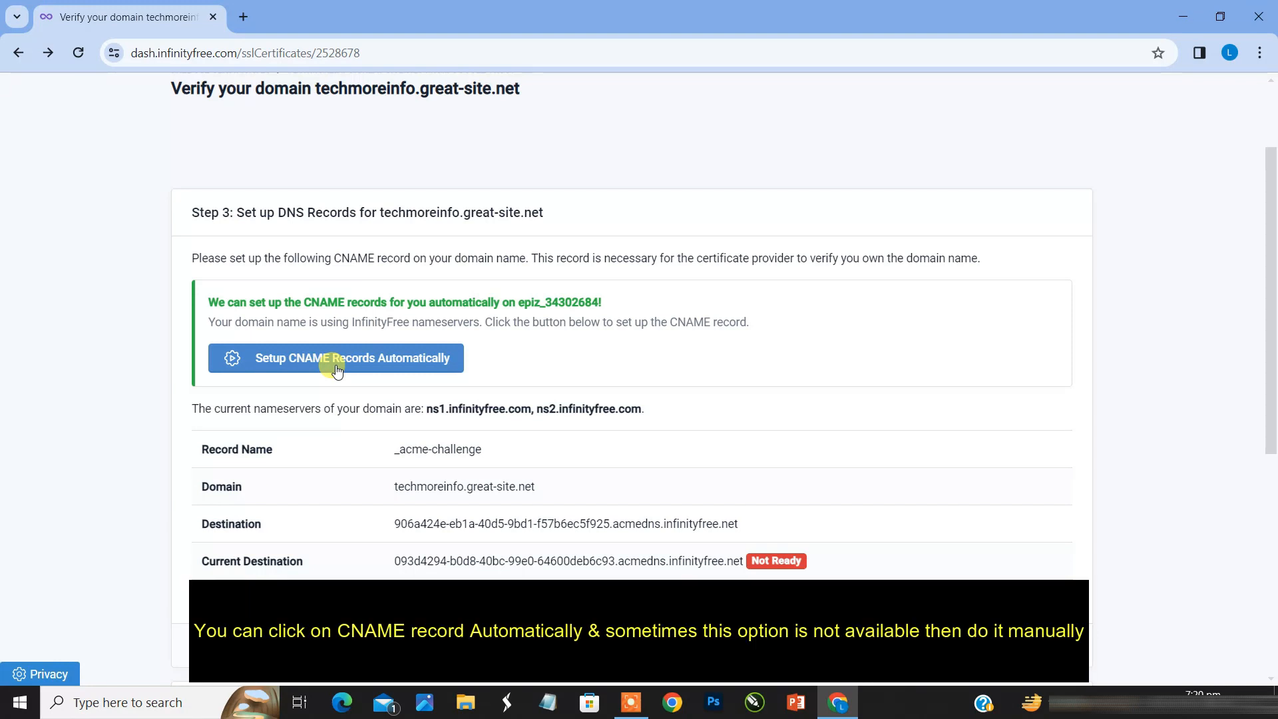
click(389, 365)
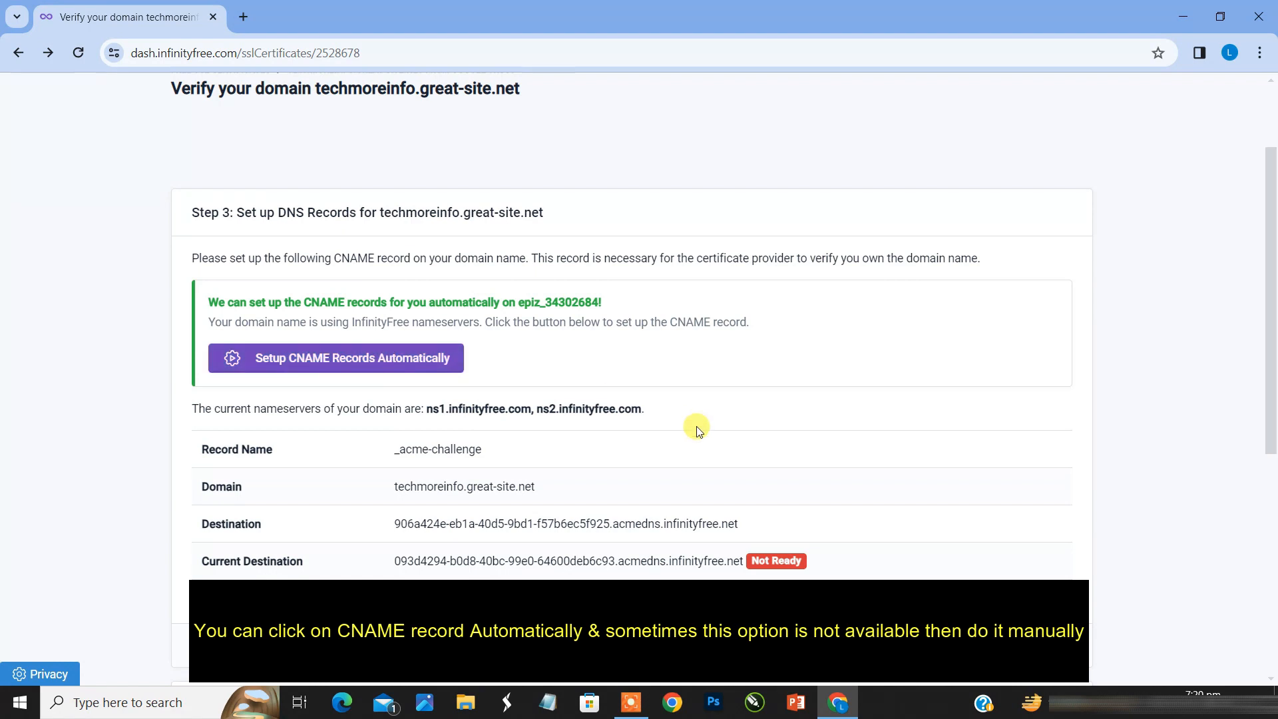
scroll(527, 503, down, 3)
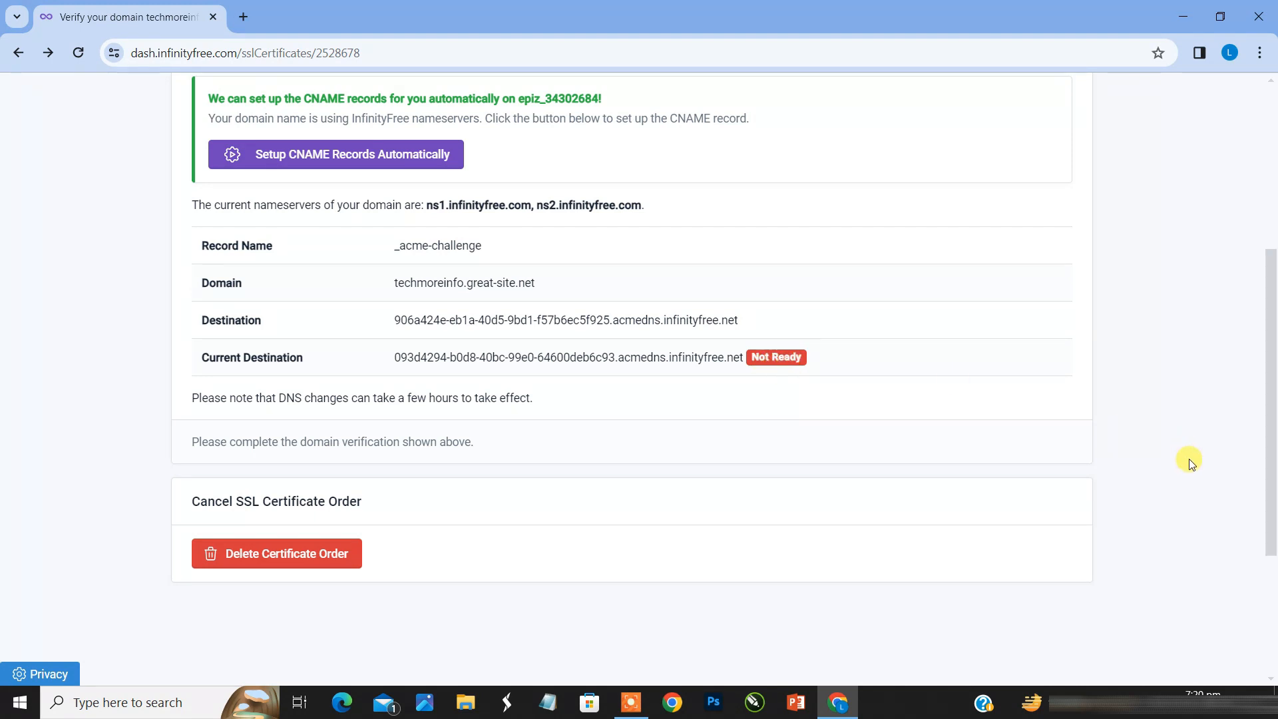
scroll(1269, 462, up, 1)
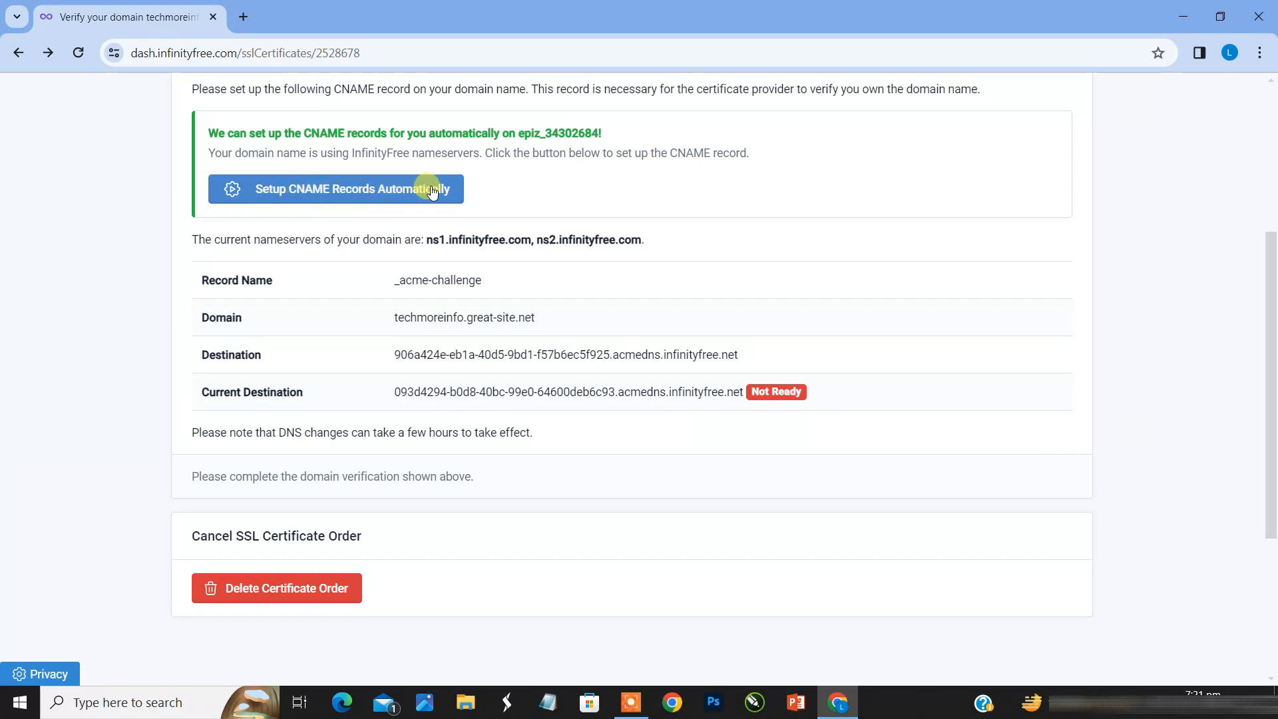
click(320, 190)
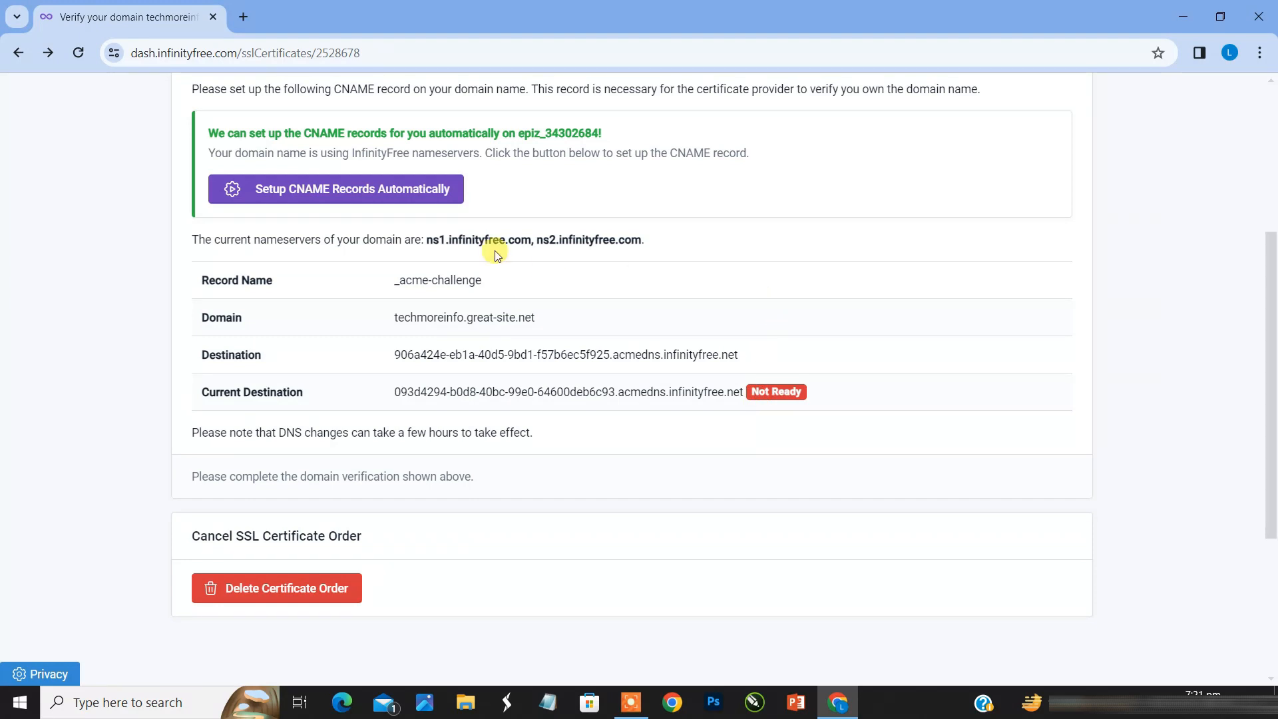
click(439, 201)
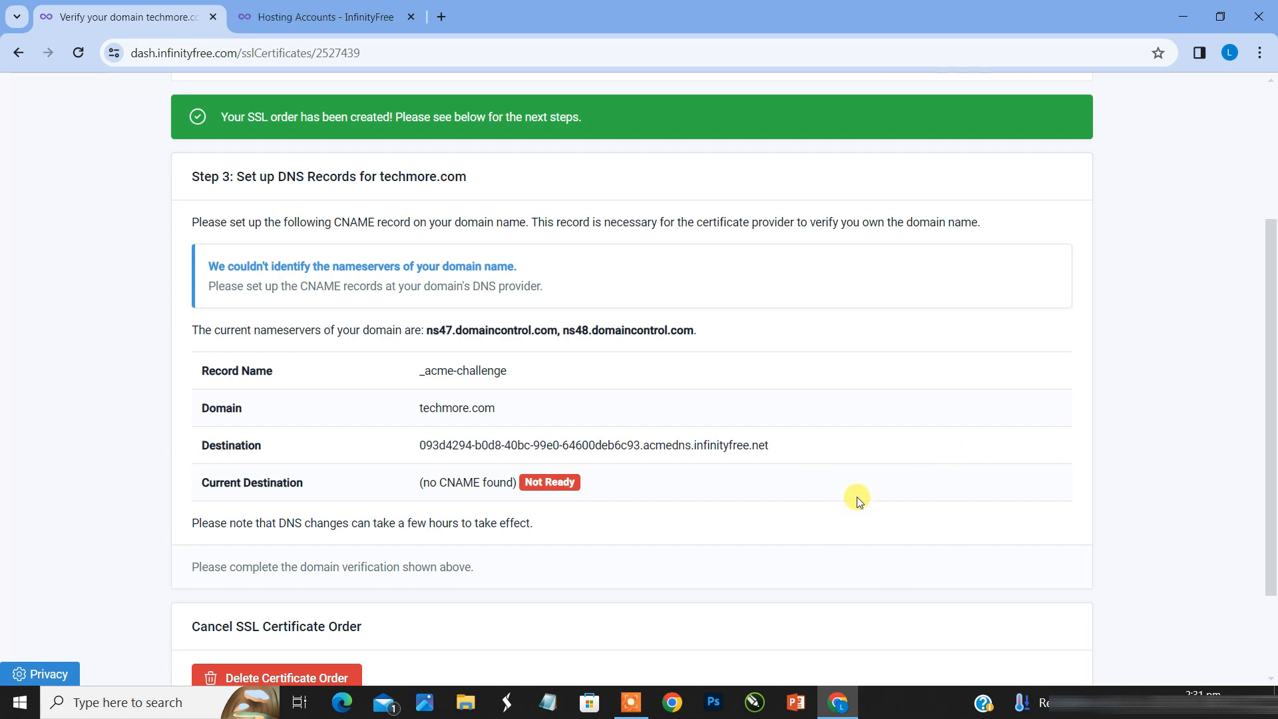
Step: Open the control panel of the hosting account that serves techmoreinfo.great-site.net
click(320, 10)
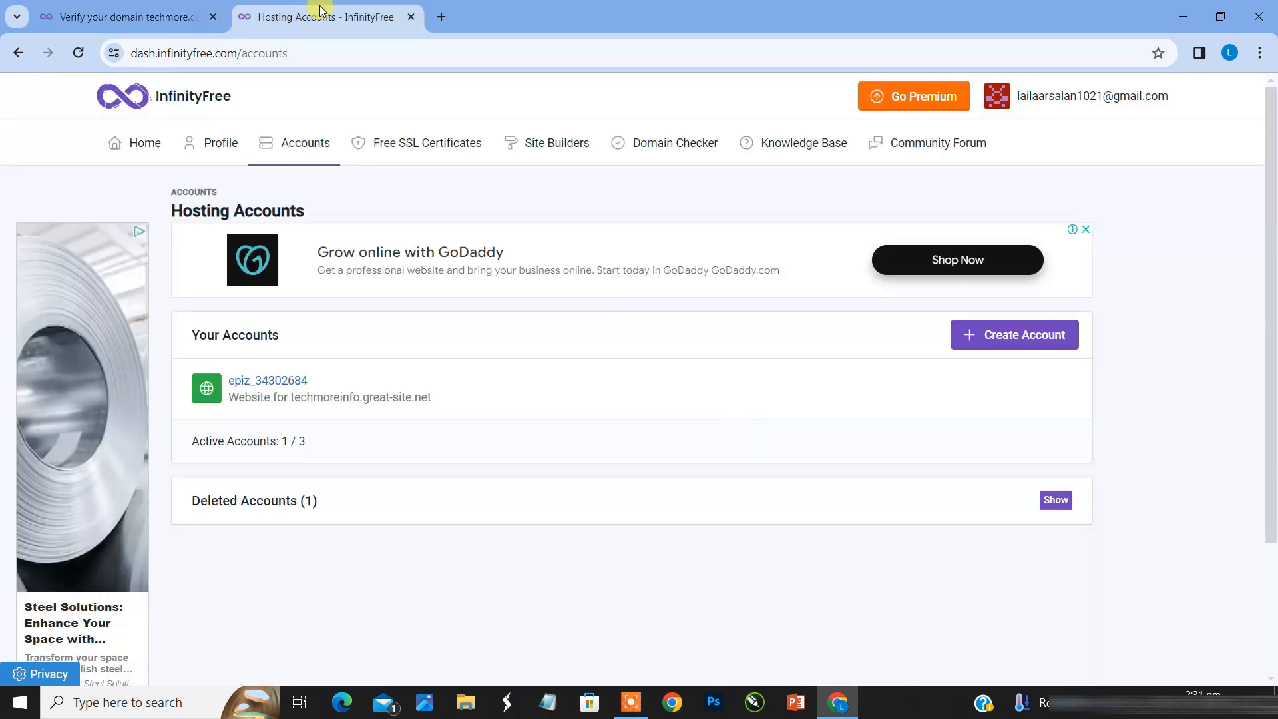
click(269, 385)
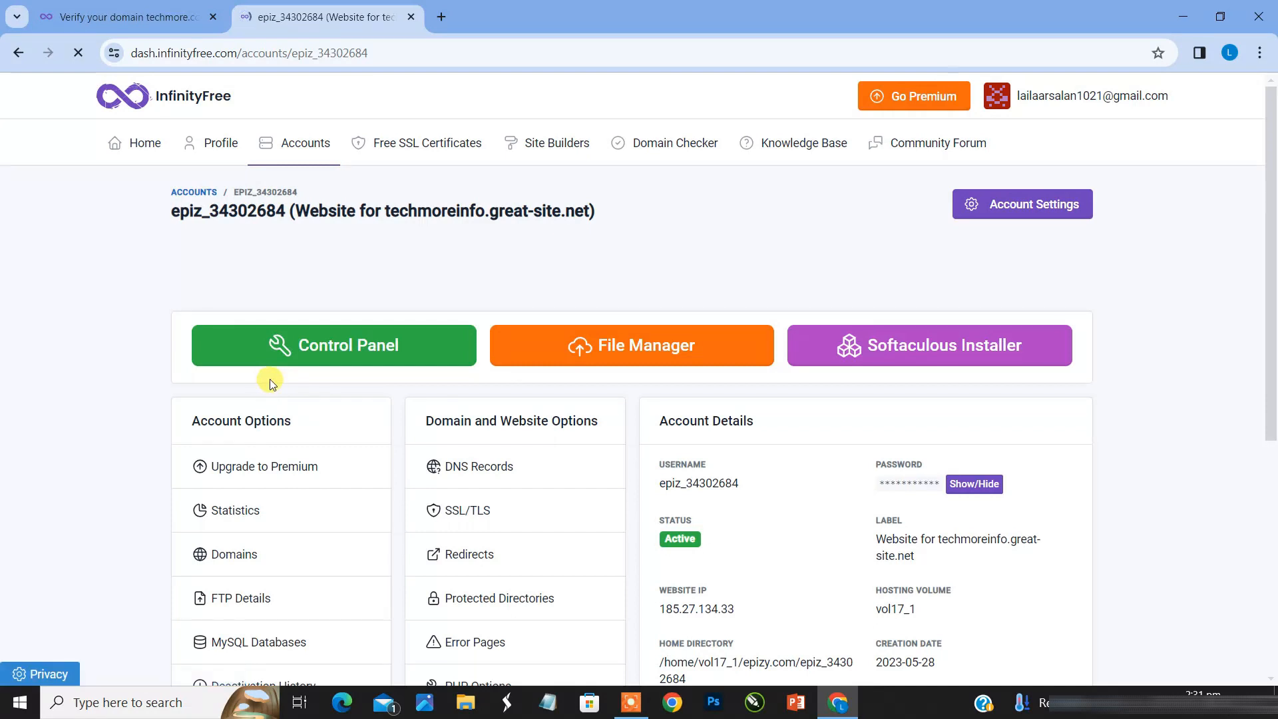
click(333, 358)
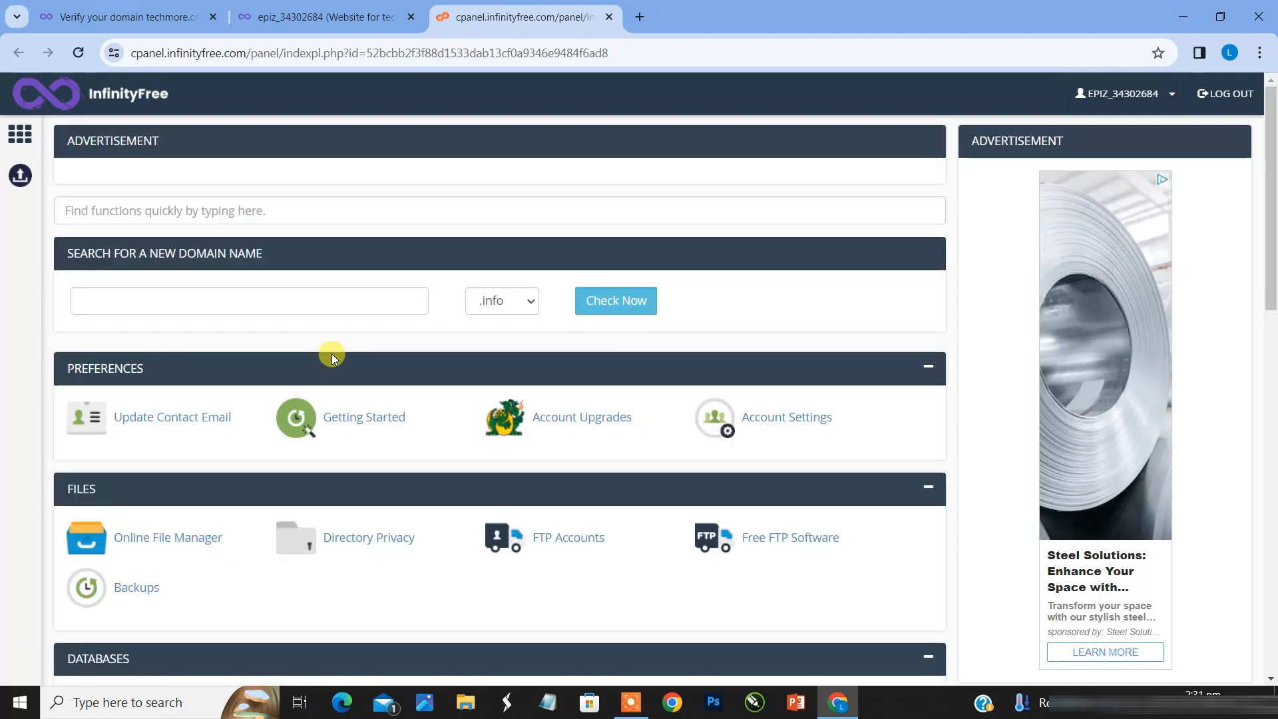
Step: Search the control panel functions for "cname" and open CNAME Records
click(328, 206)
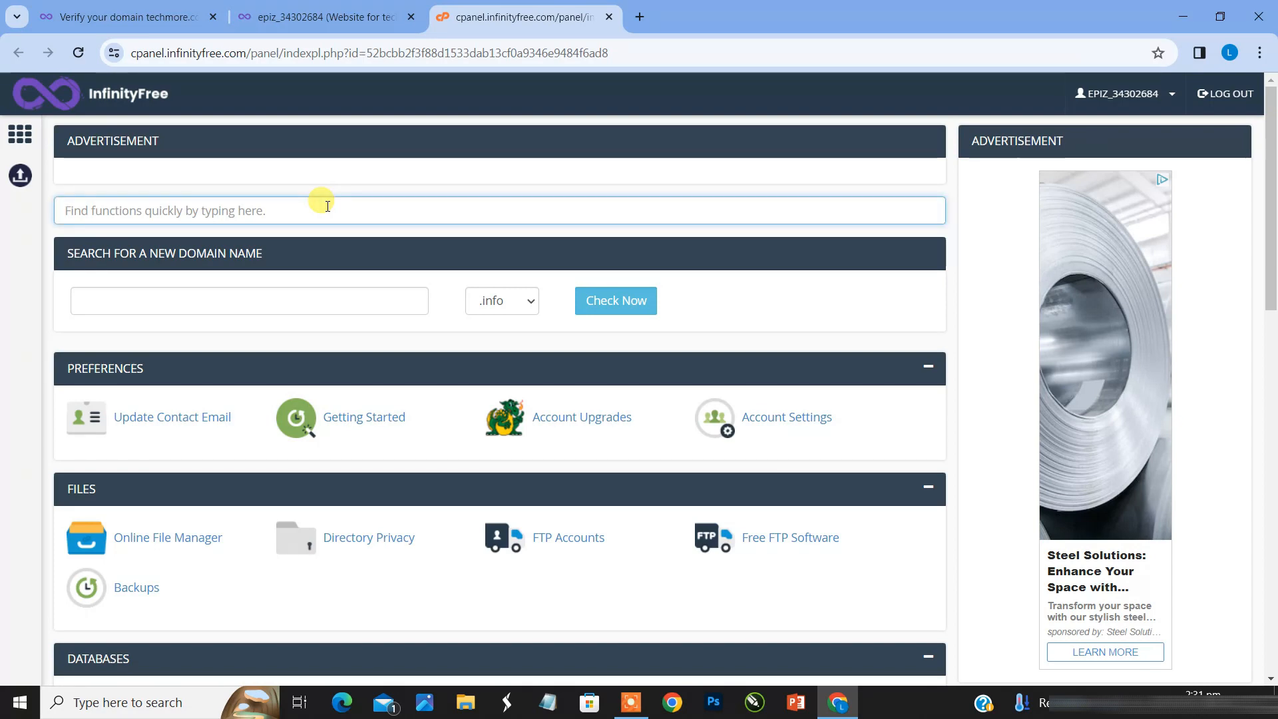
text(cname)
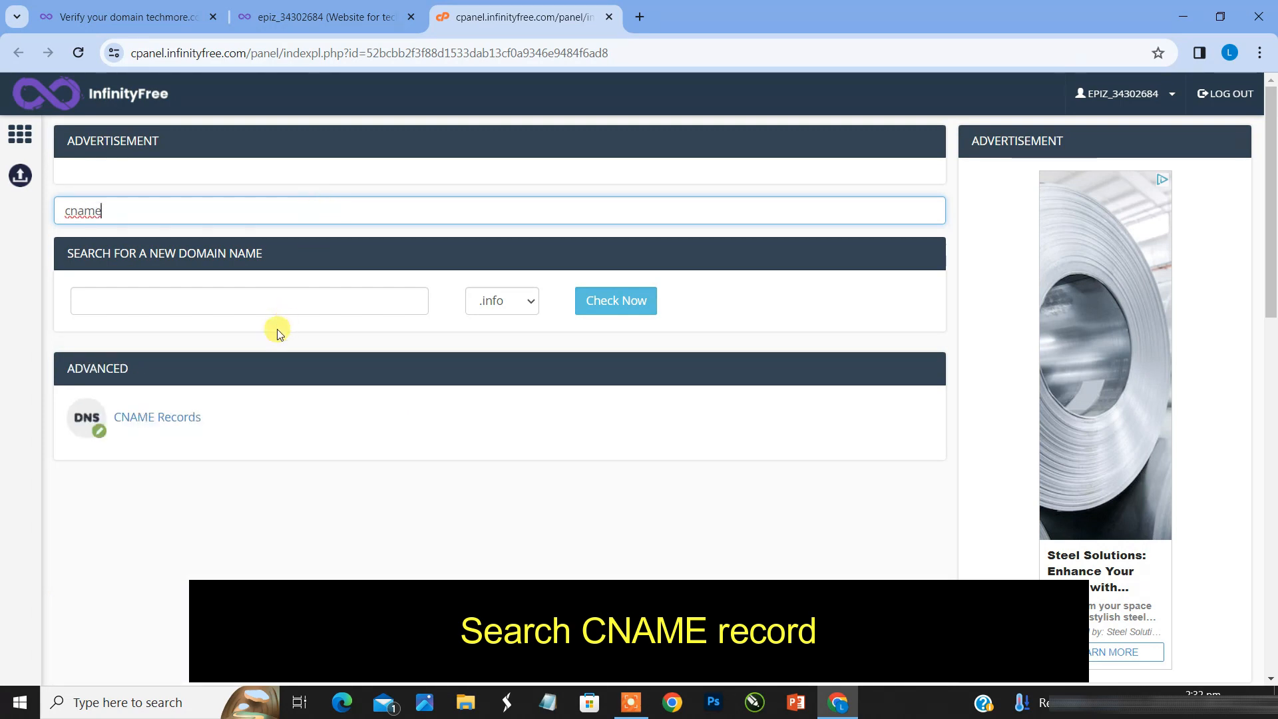
click(152, 424)
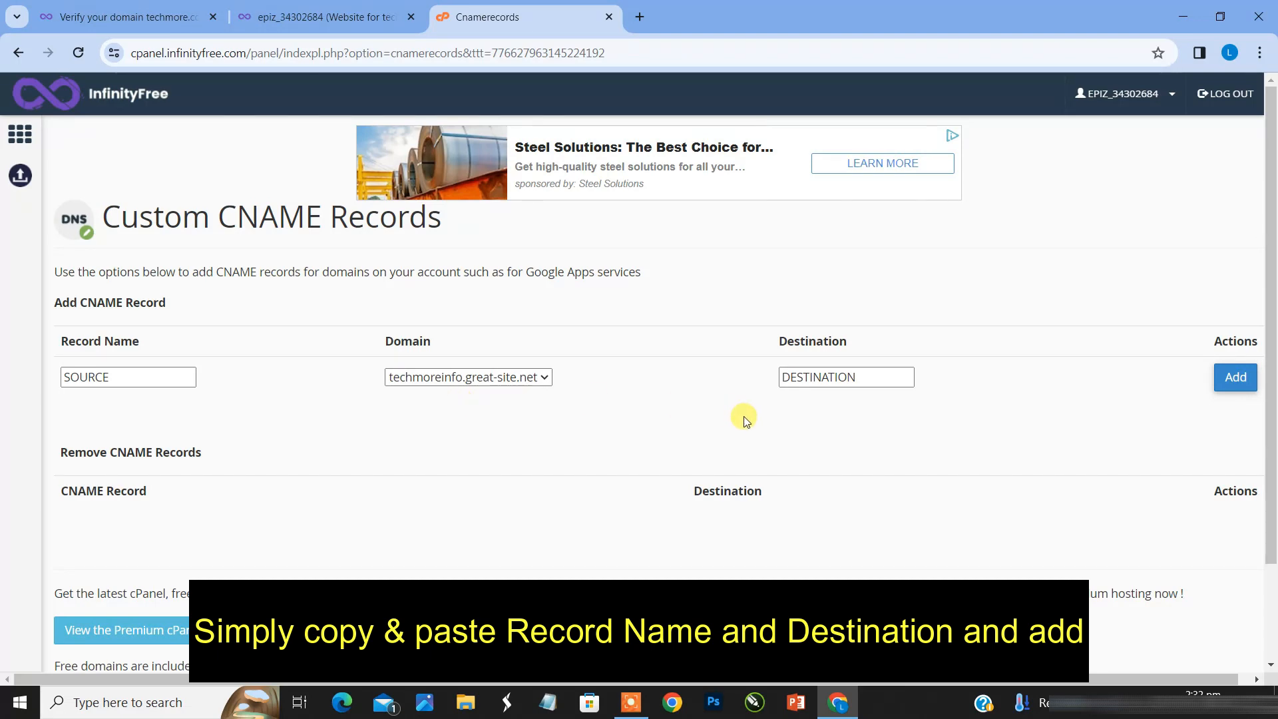
Step: Copy the record name _acme-challenge from the SSL order page into the Record Name of the new CNAME record
click(883, 384)
click(123, 9)
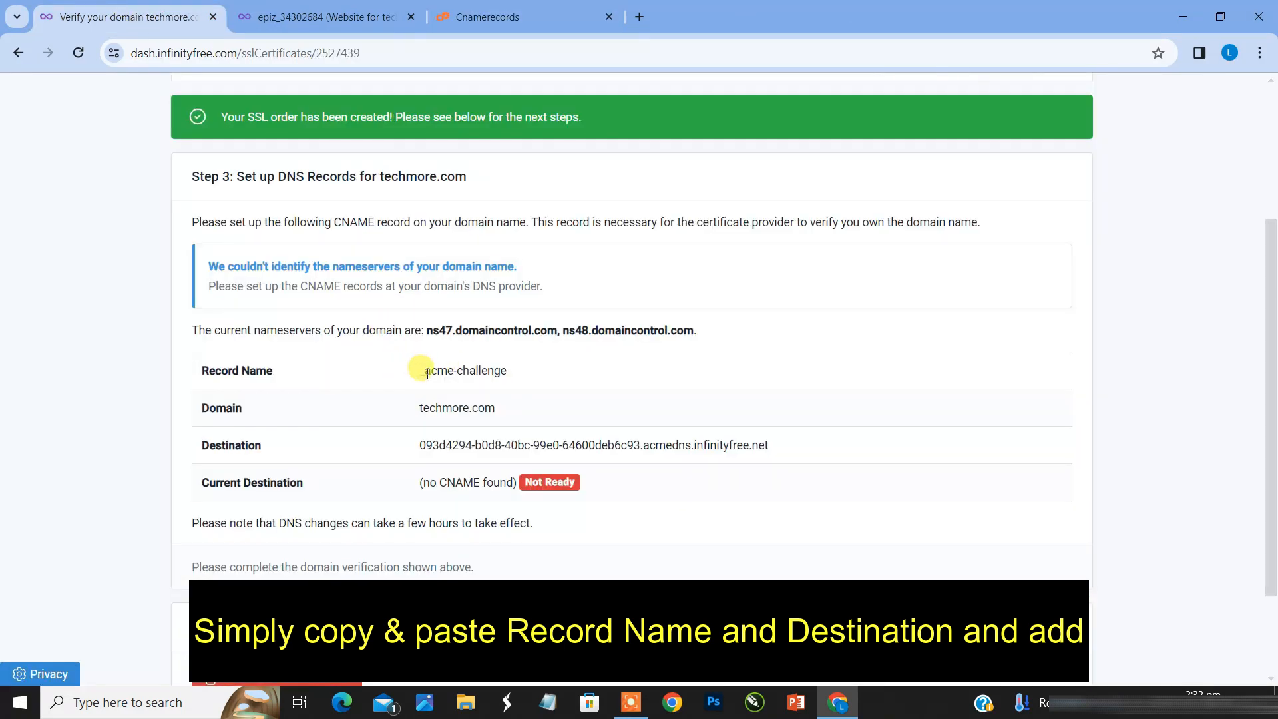
drag(421, 372, 513, 378)
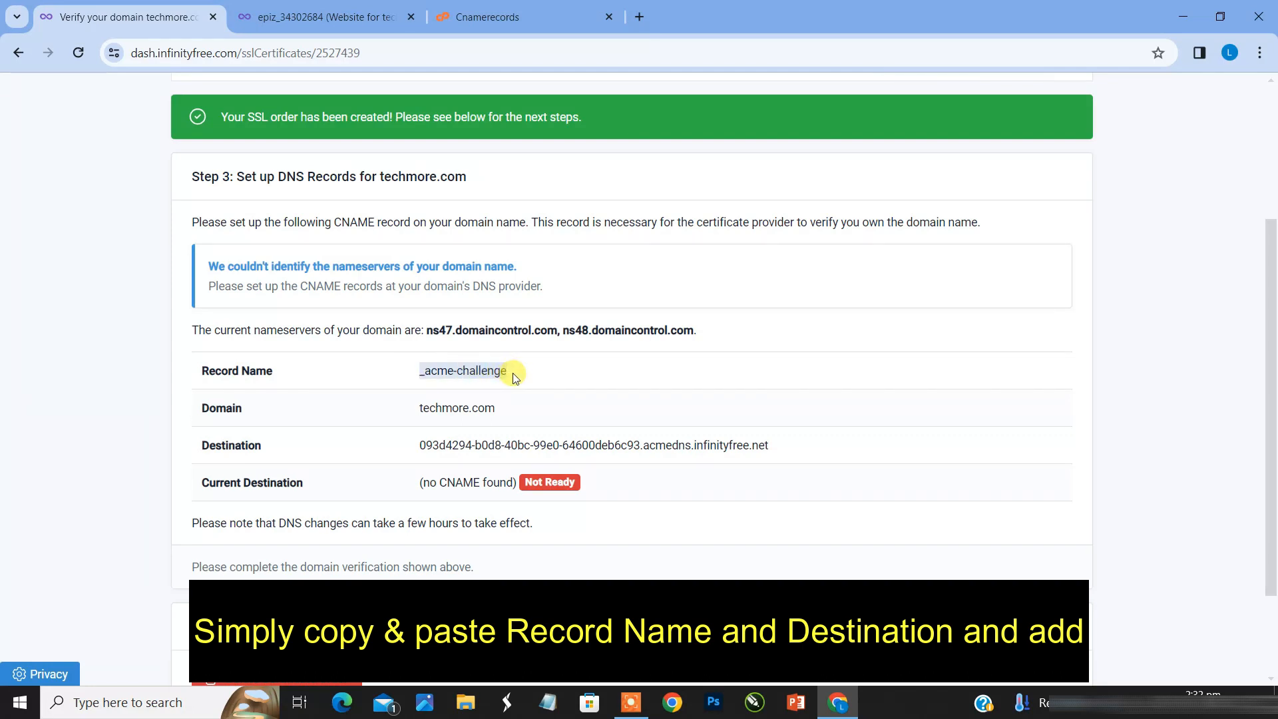
right_click(501, 374)
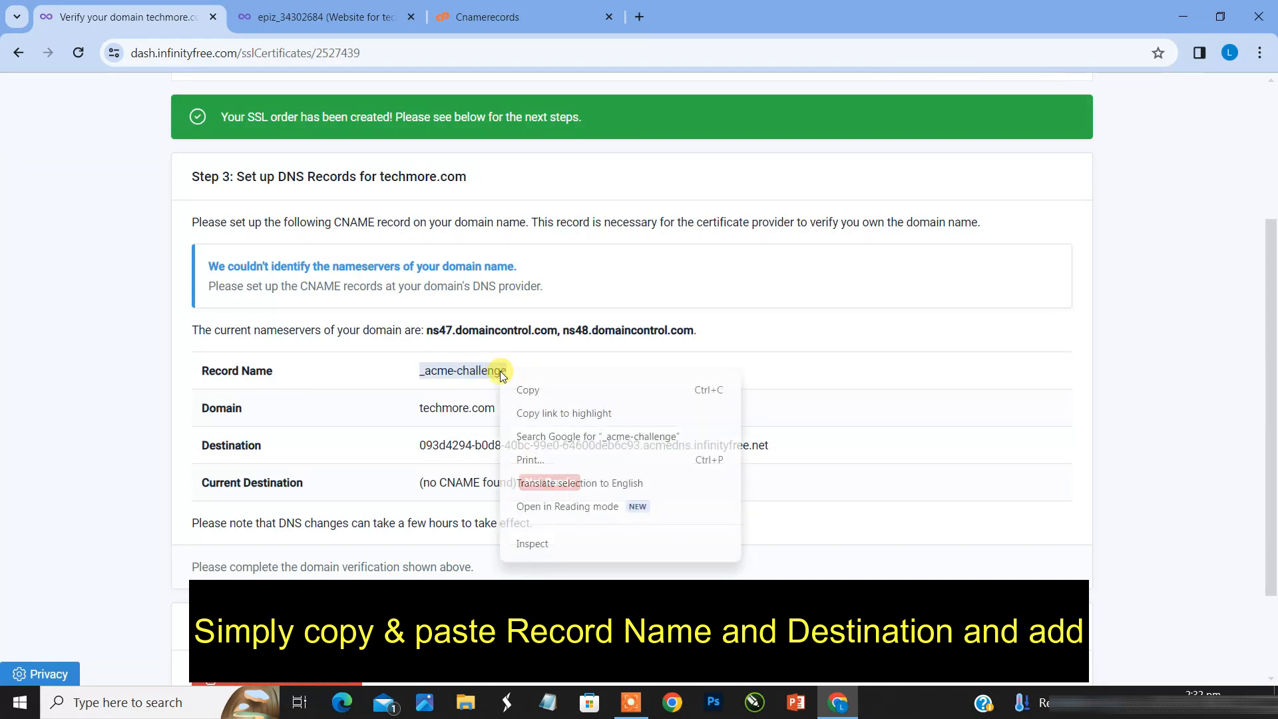
click(525, 397)
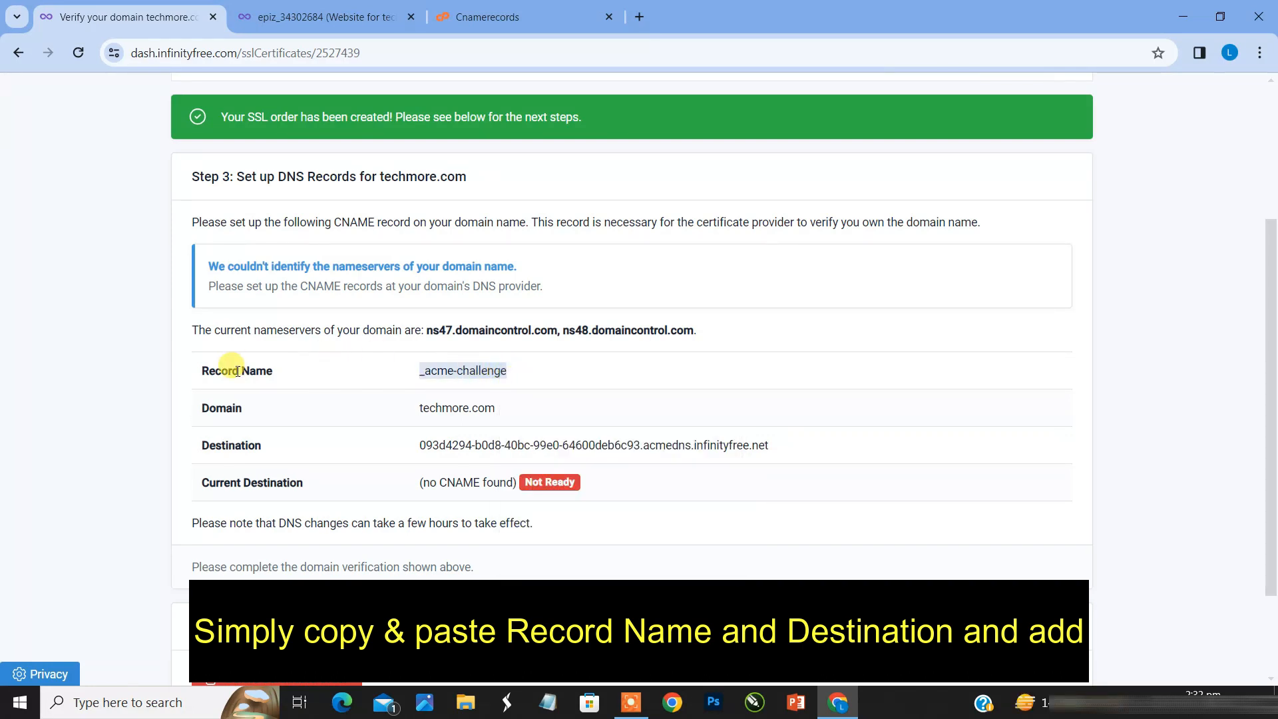
click(502, 14)
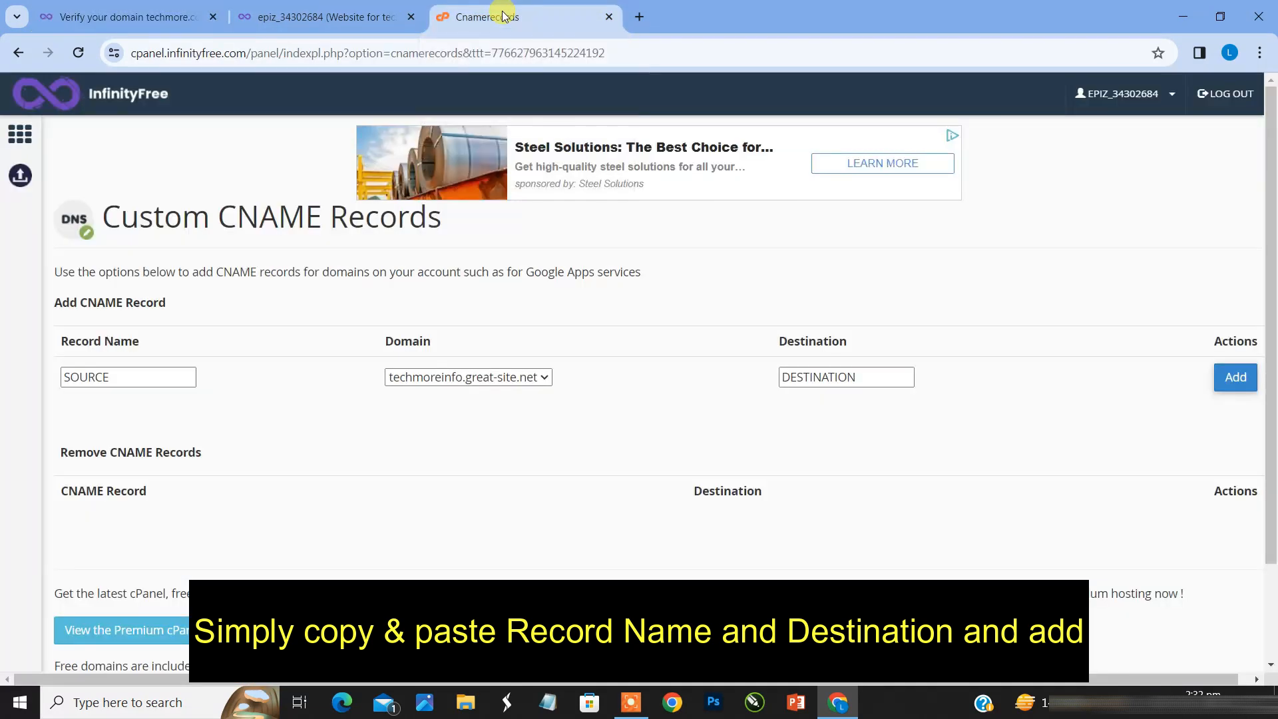
click(103, 375)
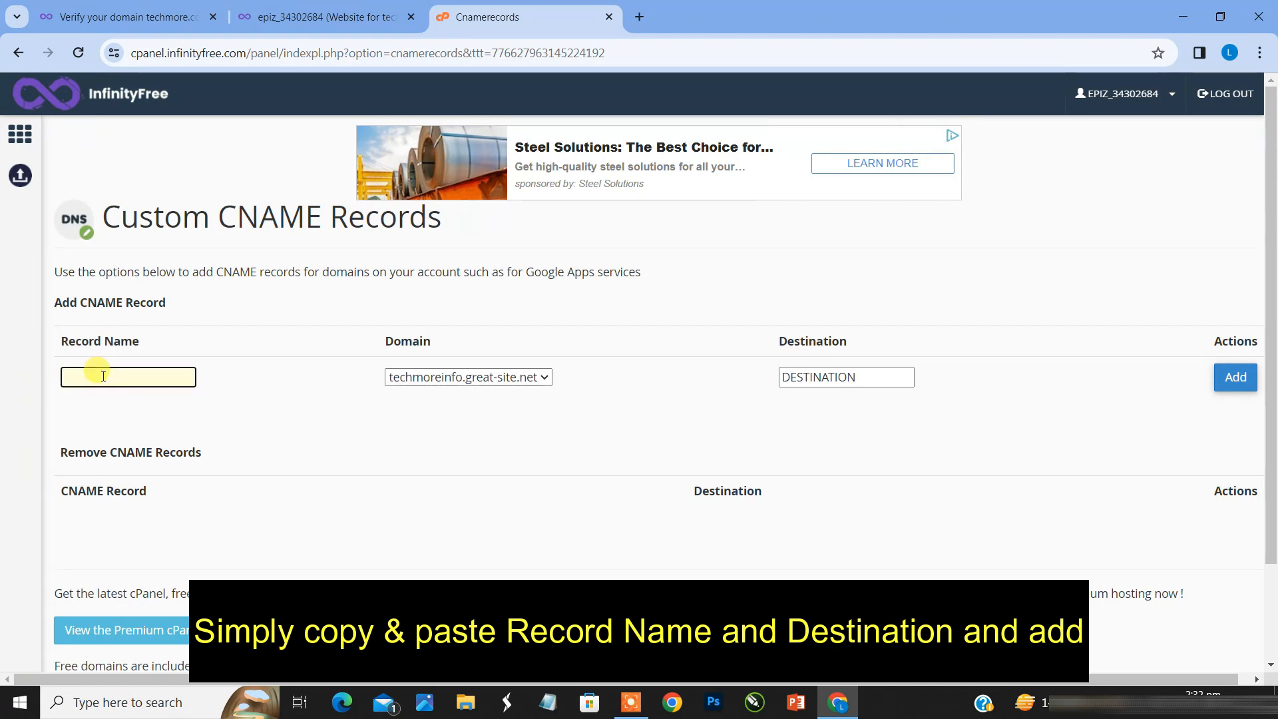
right_click(103, 375)
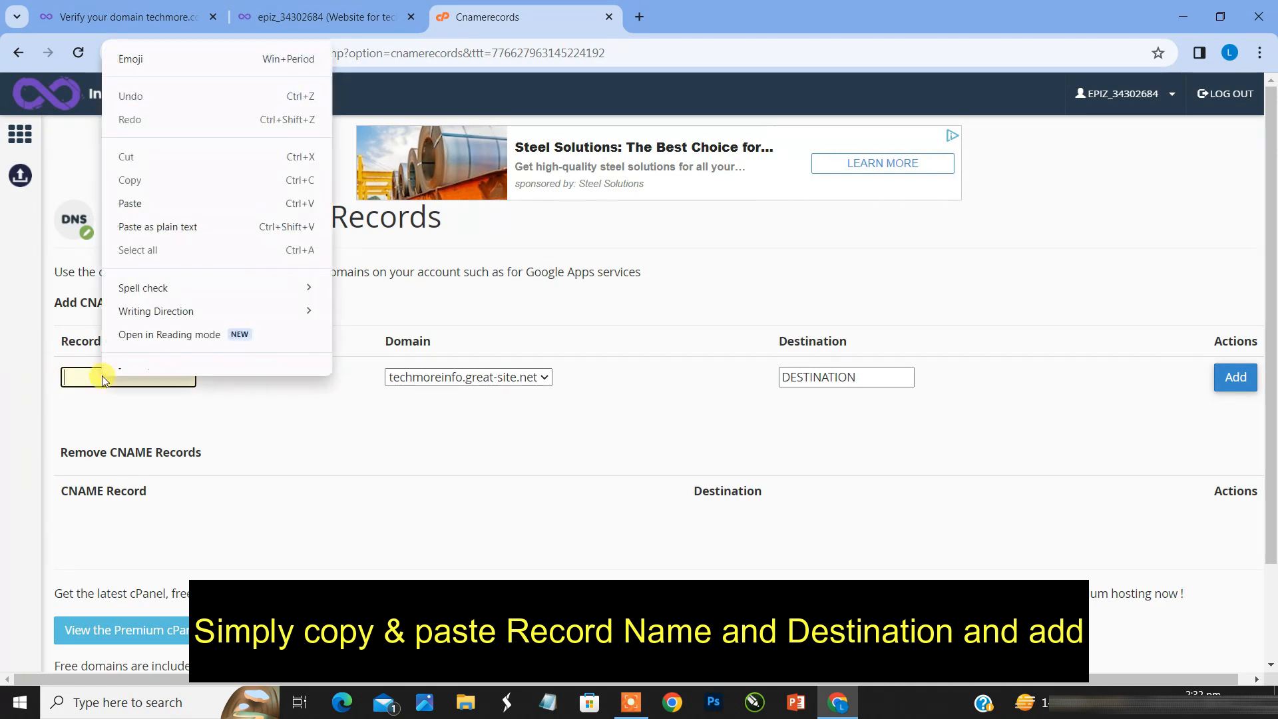
click(175, 213)
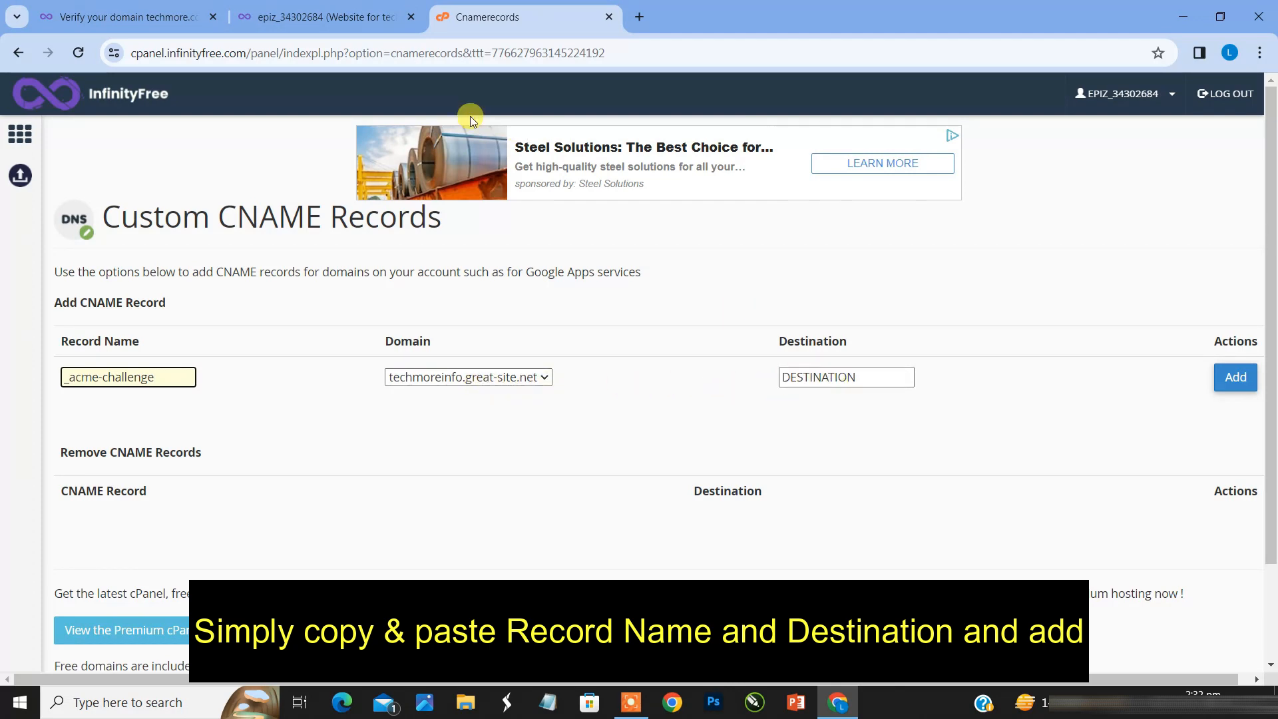
Step: Copy the acmedns.infinityfree.net destination from the SSL order page into the new CNAME record's Destination and add the record for techmoreinfo.great-site.net
click(87, 12)
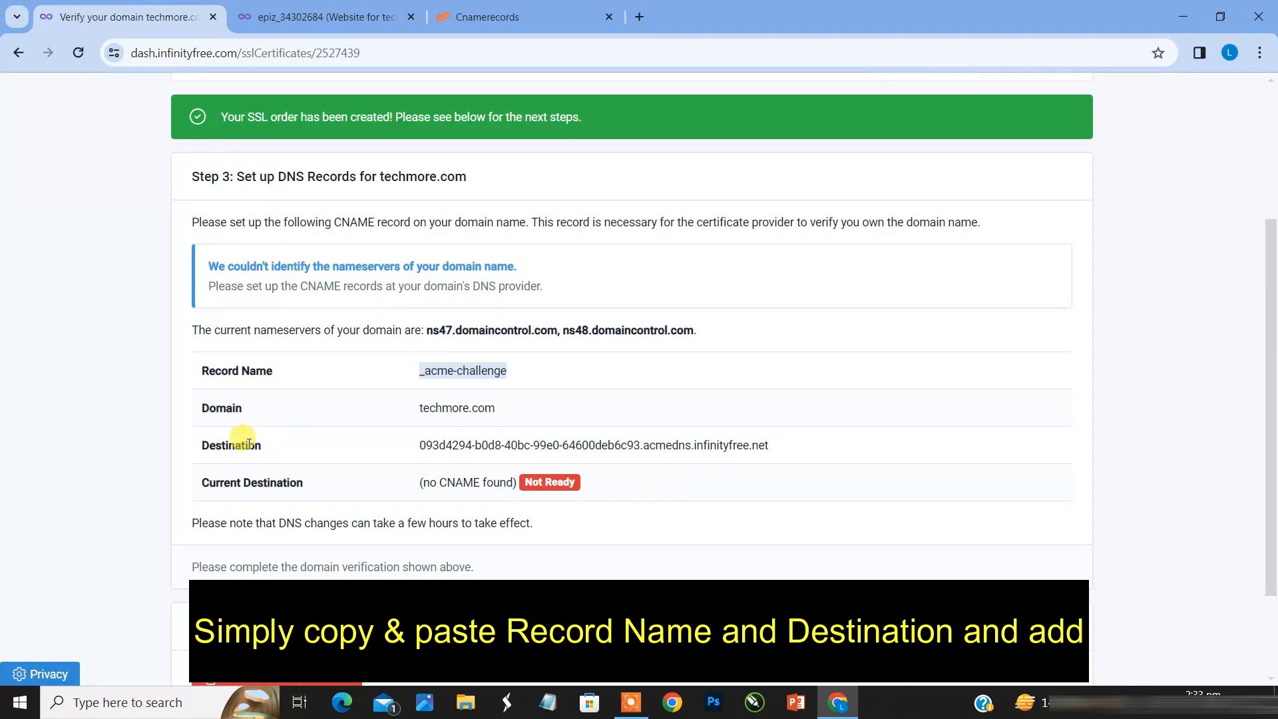
drag(418, 445, 764, 453)
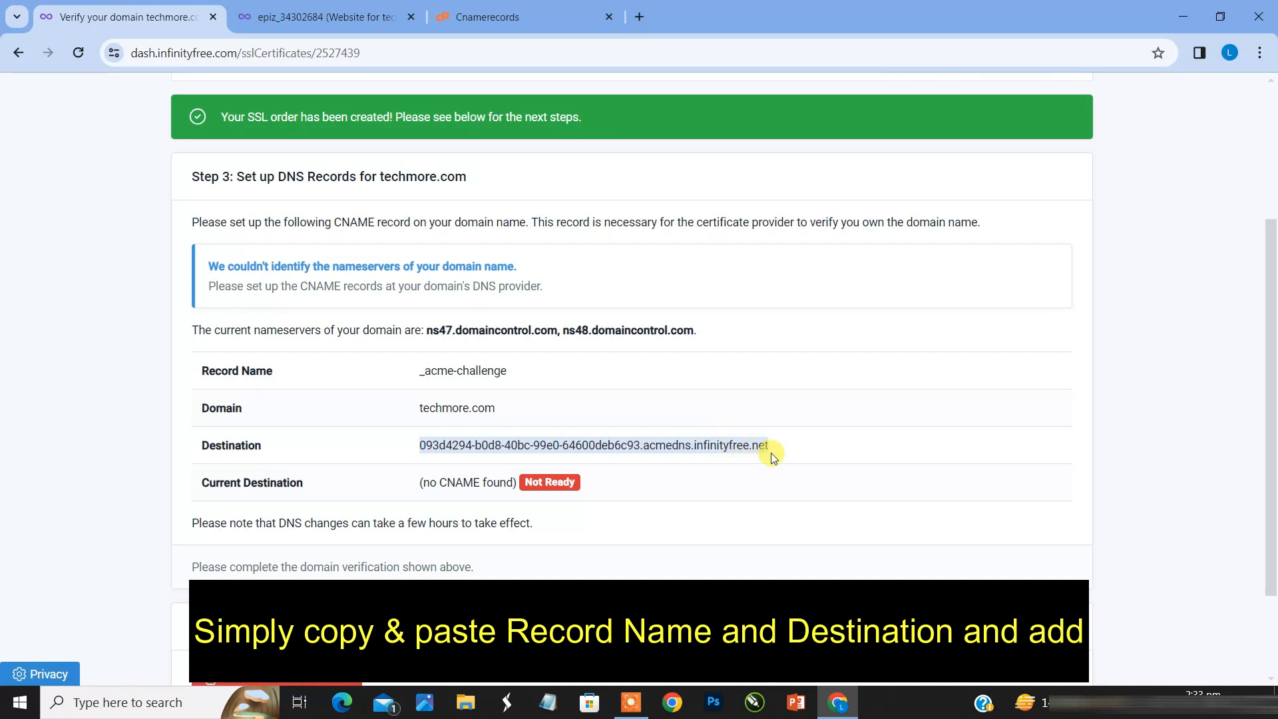
click(539, 7)
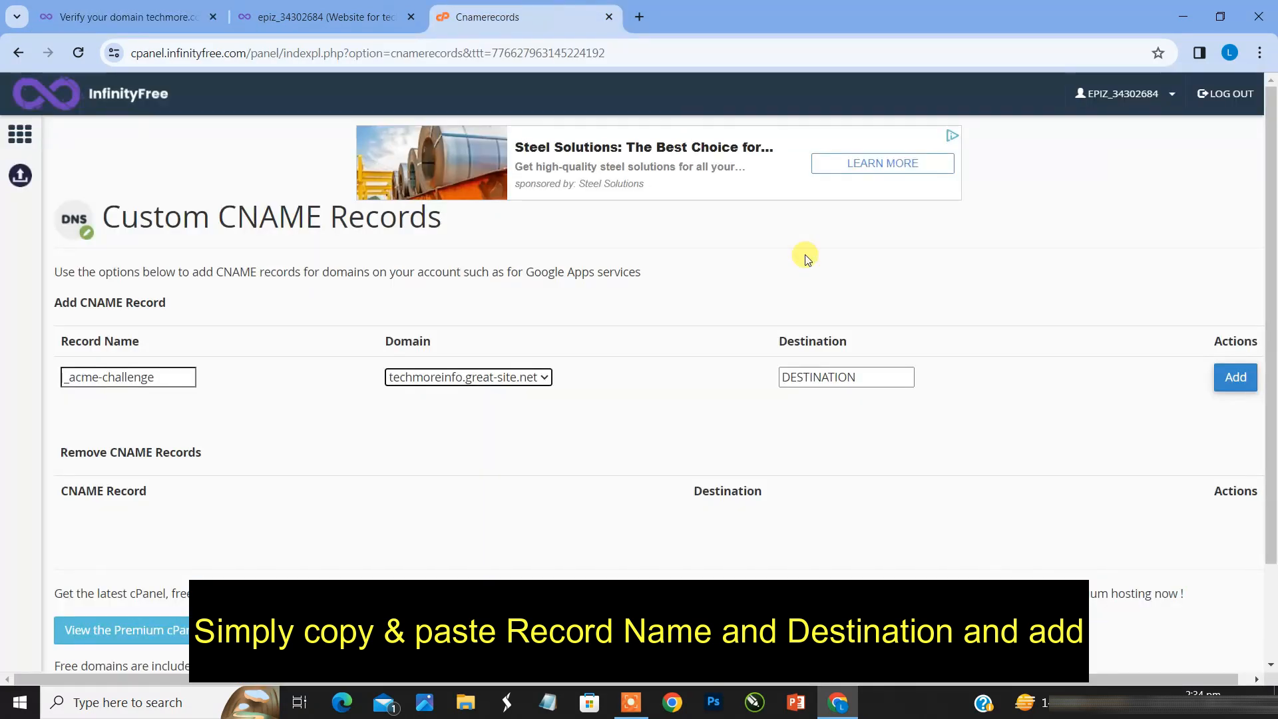
click(867, 372)
right_click(867, 371)
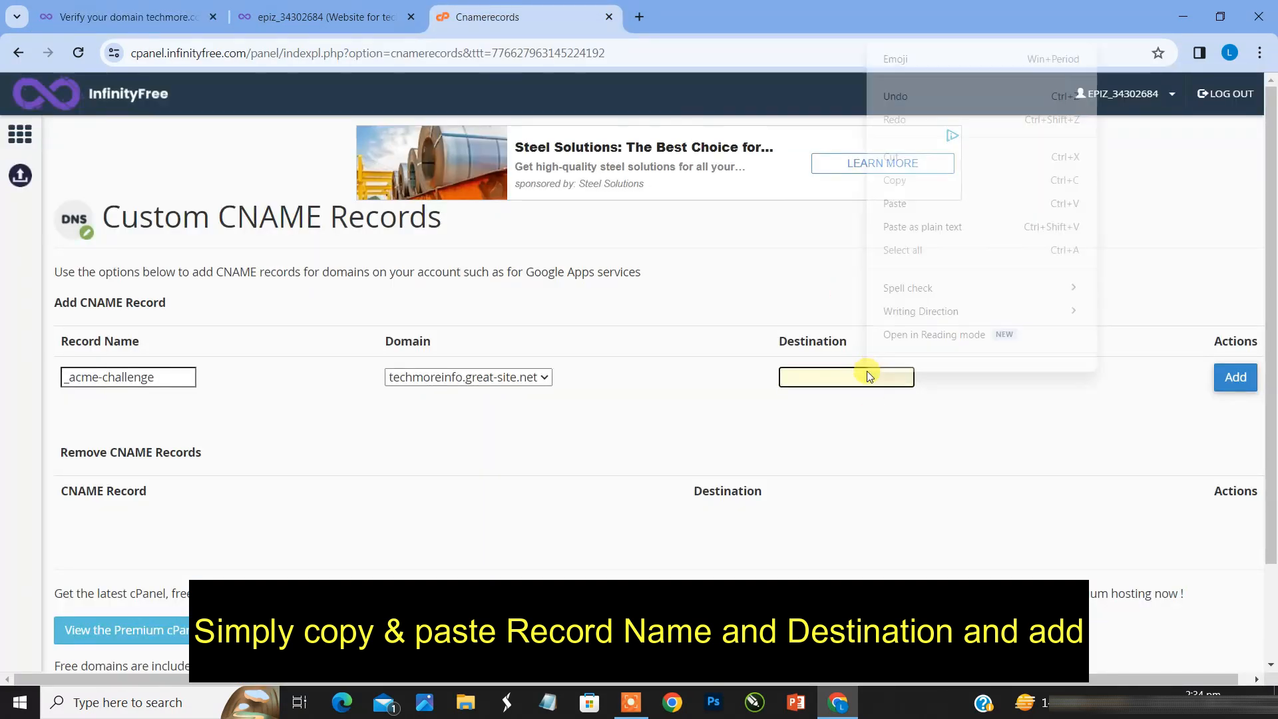
click(927, 202)
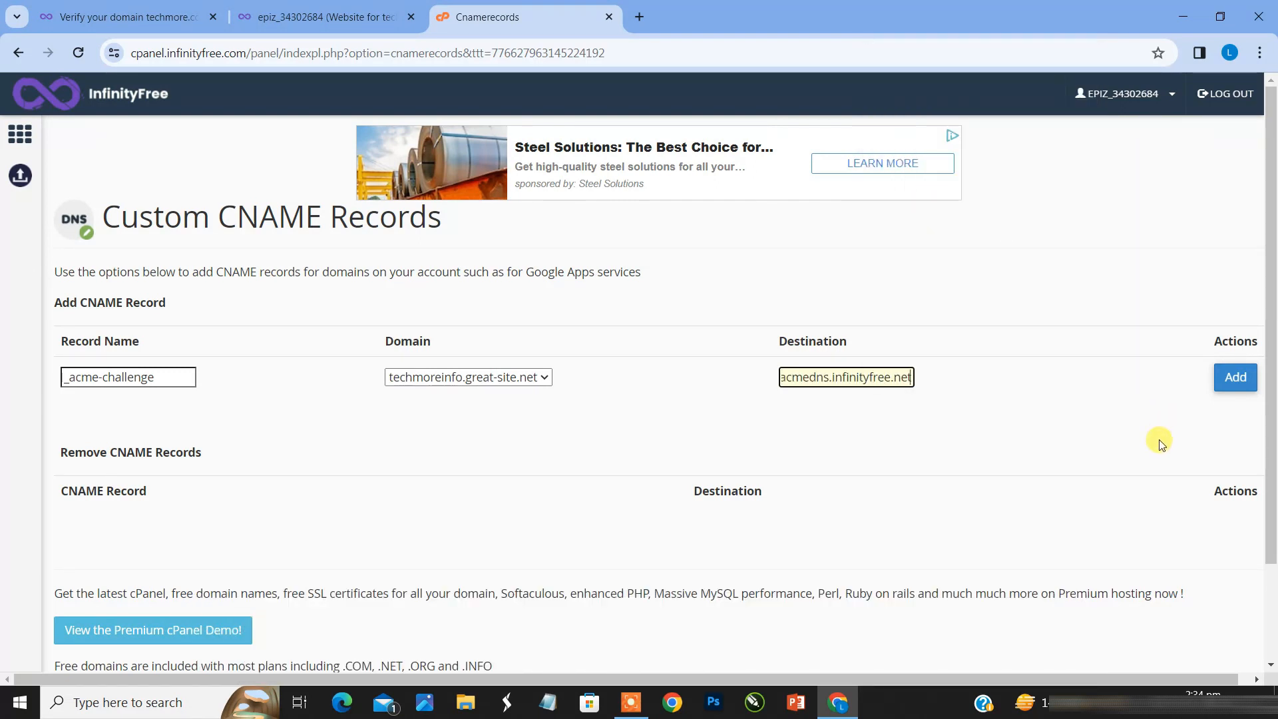
click(1236, 378)
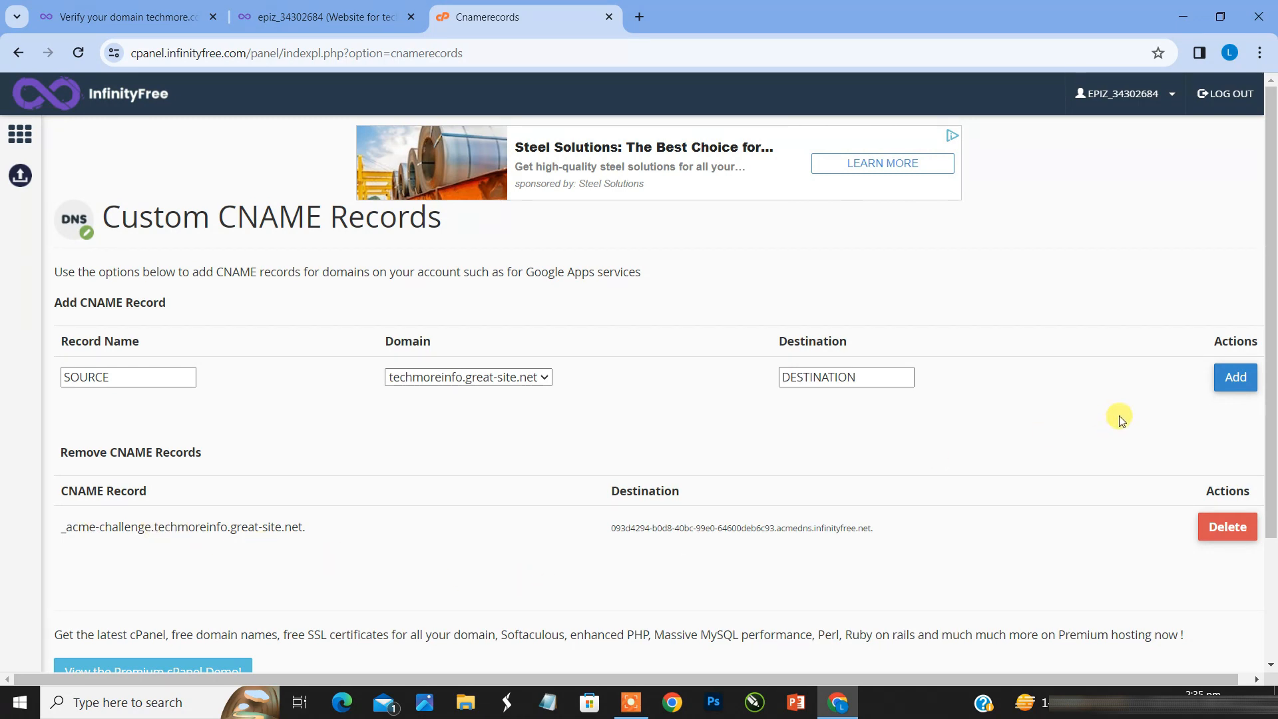
Step: Return to the SSL order page, check its DNS verification details, and open the techmoreinfo.great-site.net certificate for management
click(161, 19)
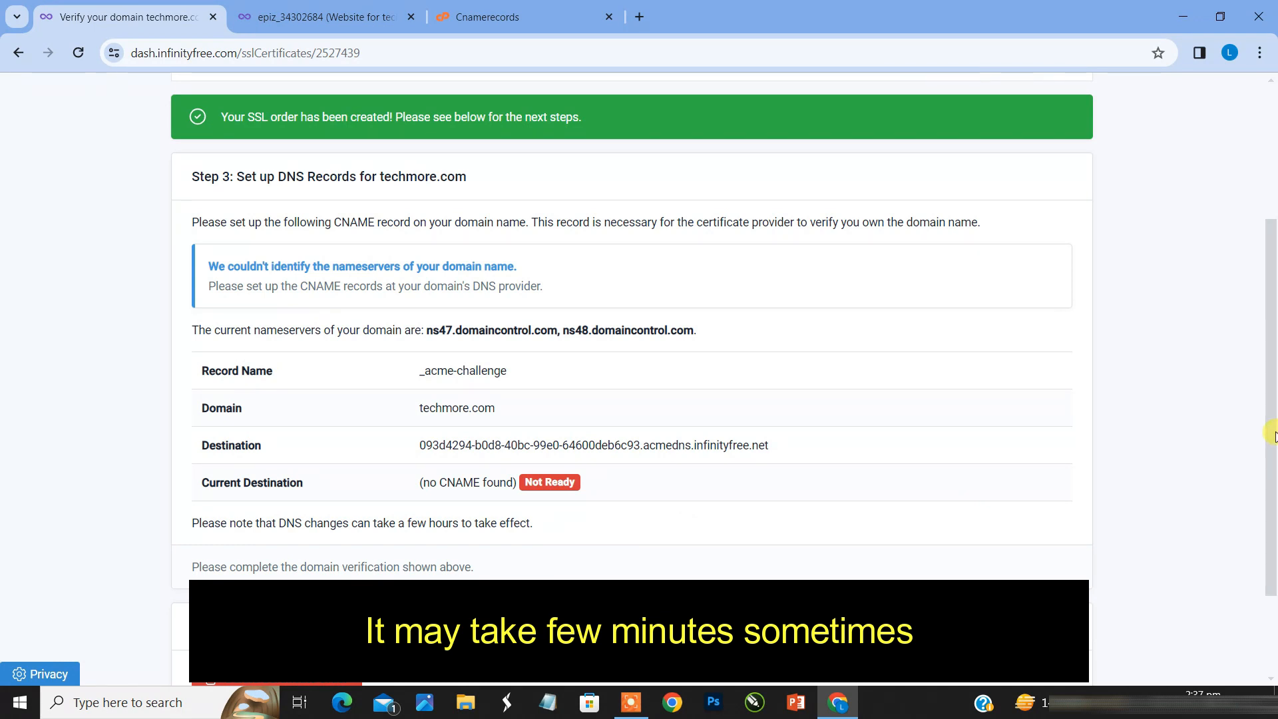
drag(1272, 435, 1272, 488)
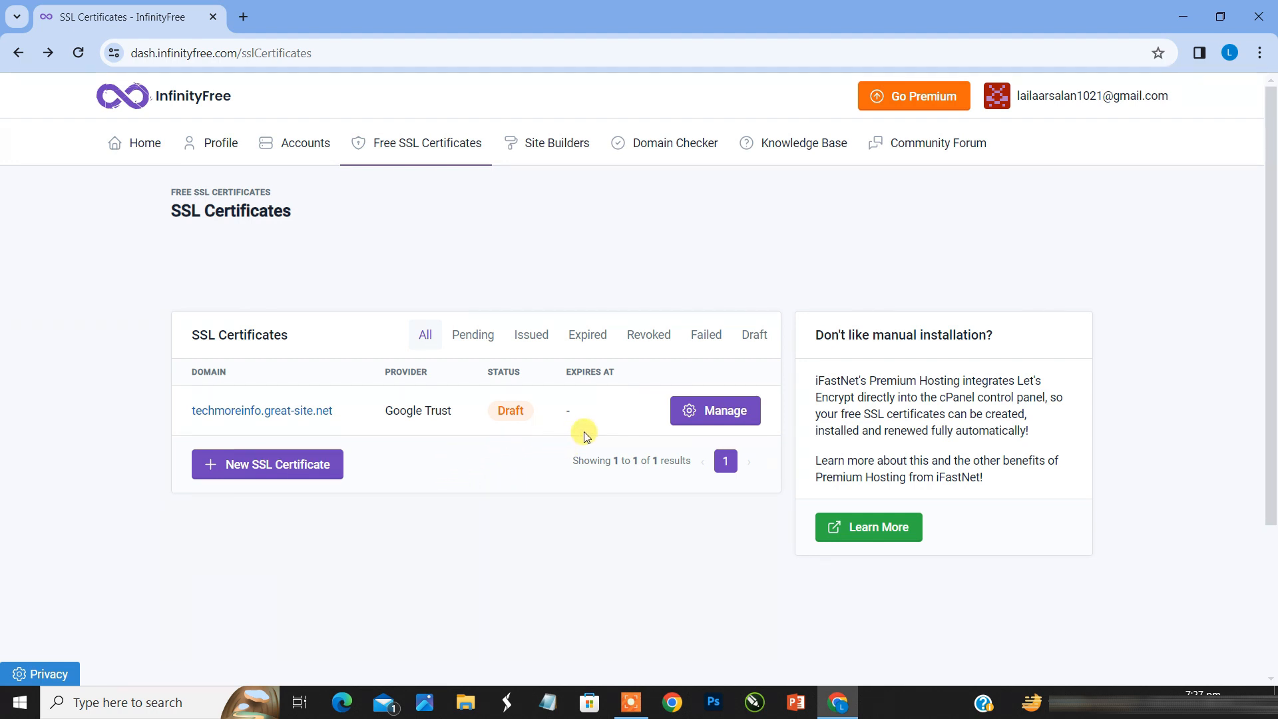
click(693, 410)
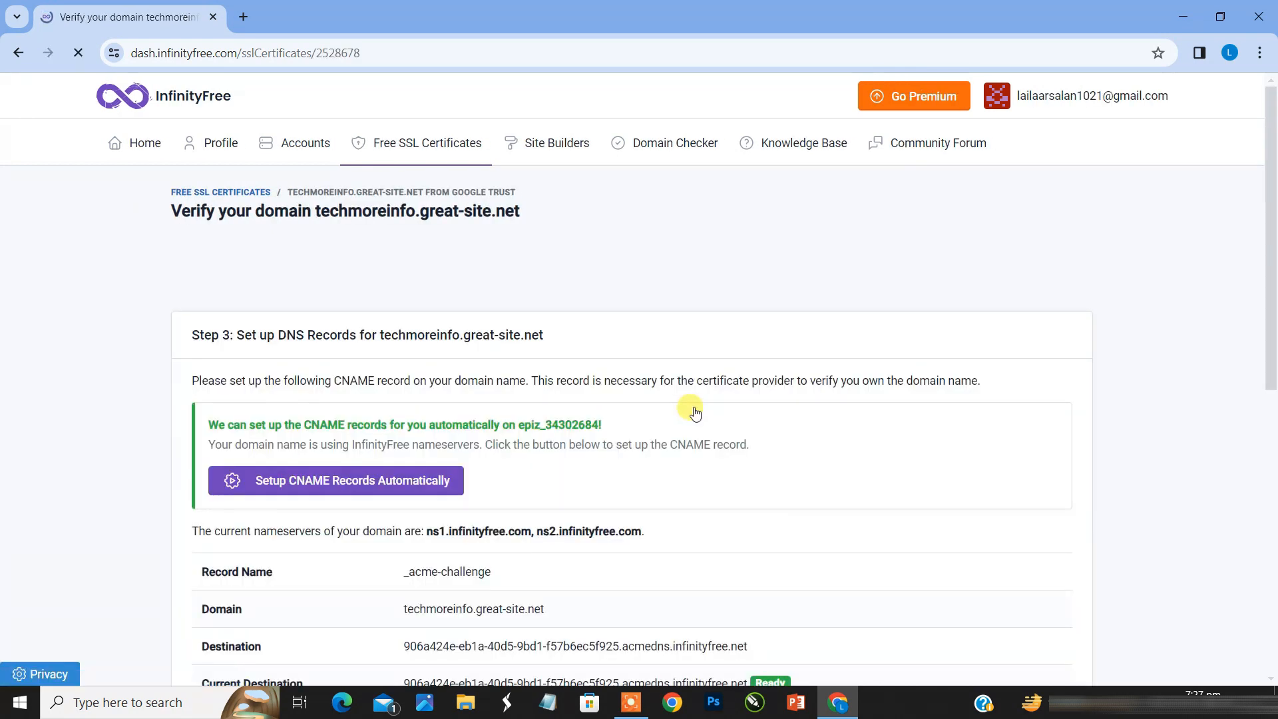
Step: Request the SSL certificate for techmoreinfo.great-site.net and check the domain validation progress
drag(1272, 318, 1272, 488)
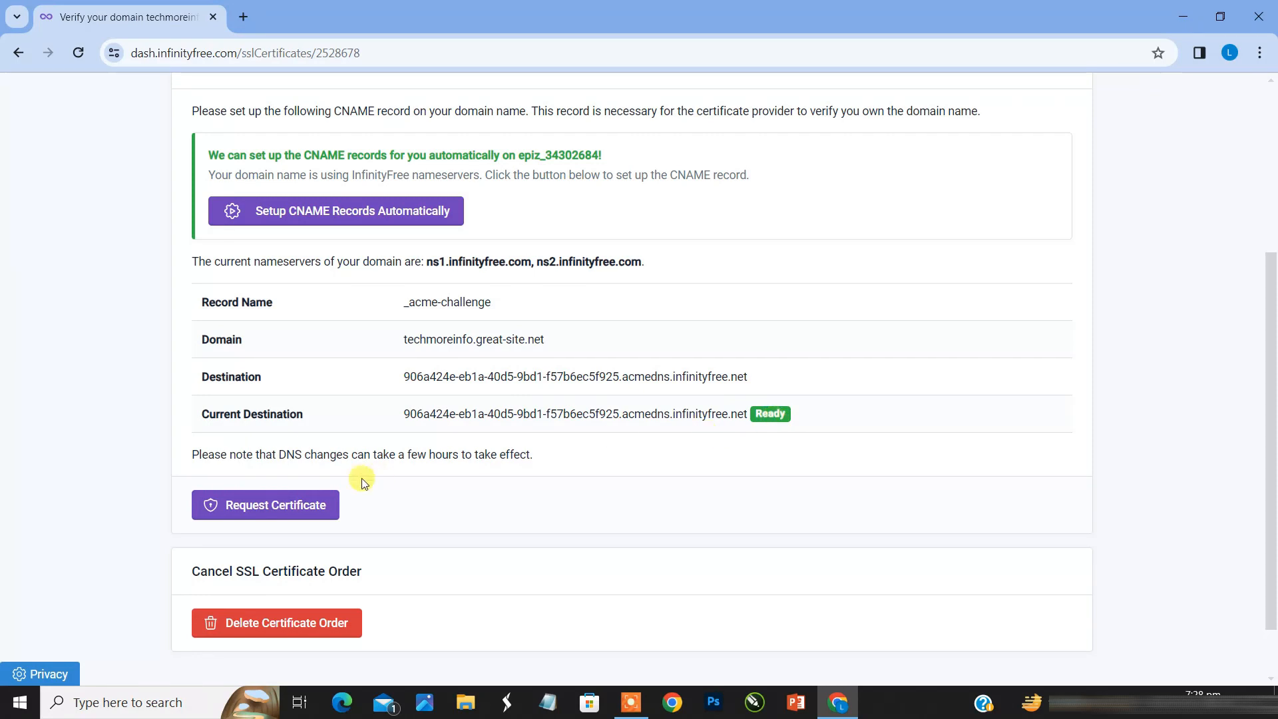
click(279, 504)
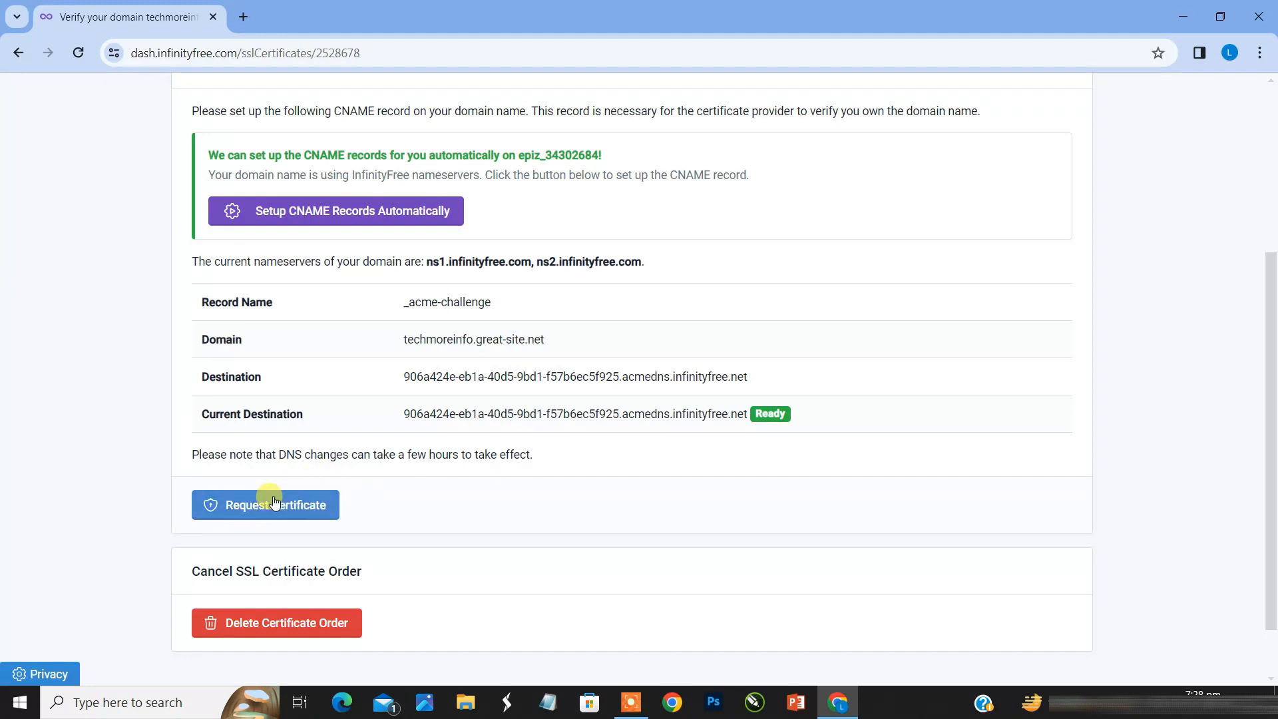
click(319, 508)
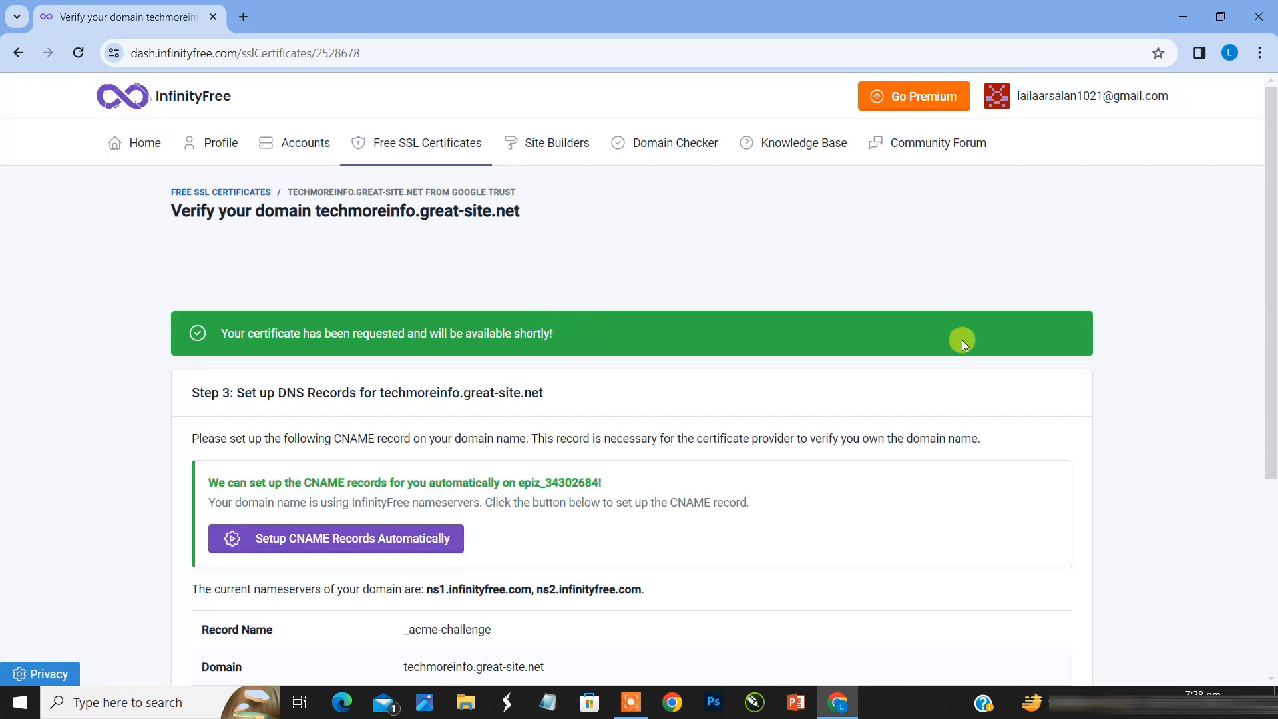
drag(1271, 358, 1271, 565)
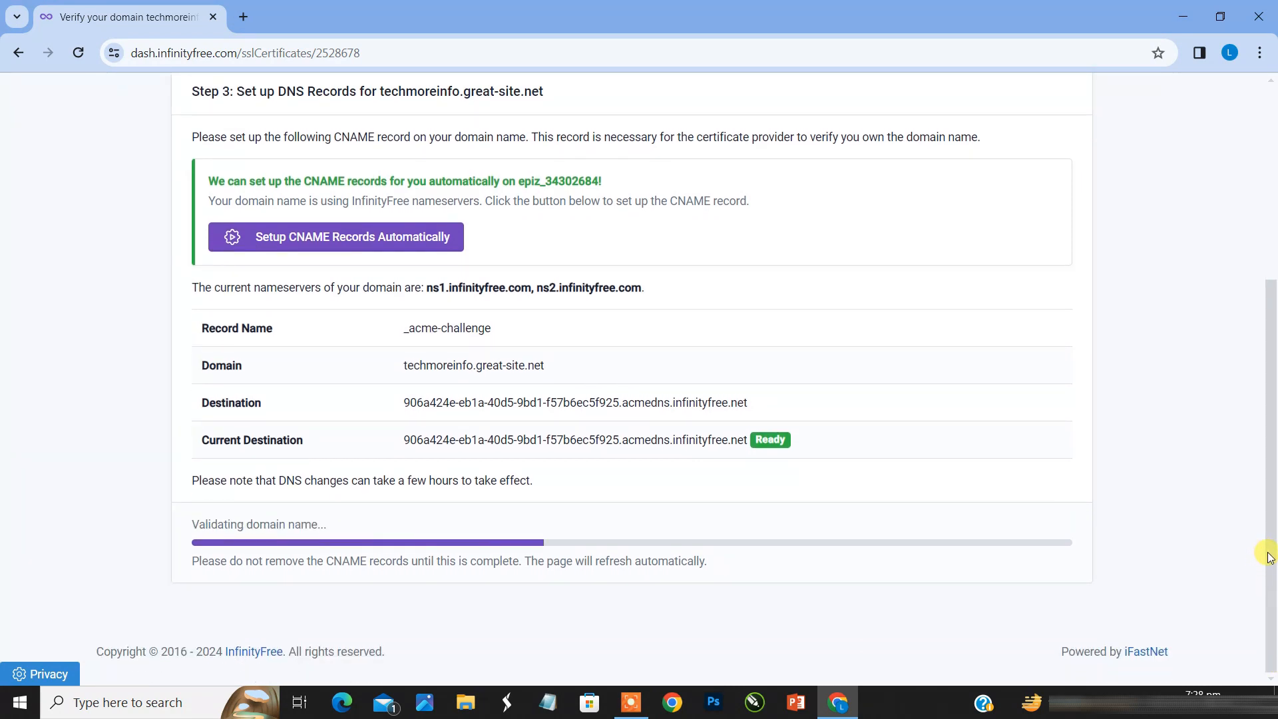
drag(1268, 558, 1268, 503)
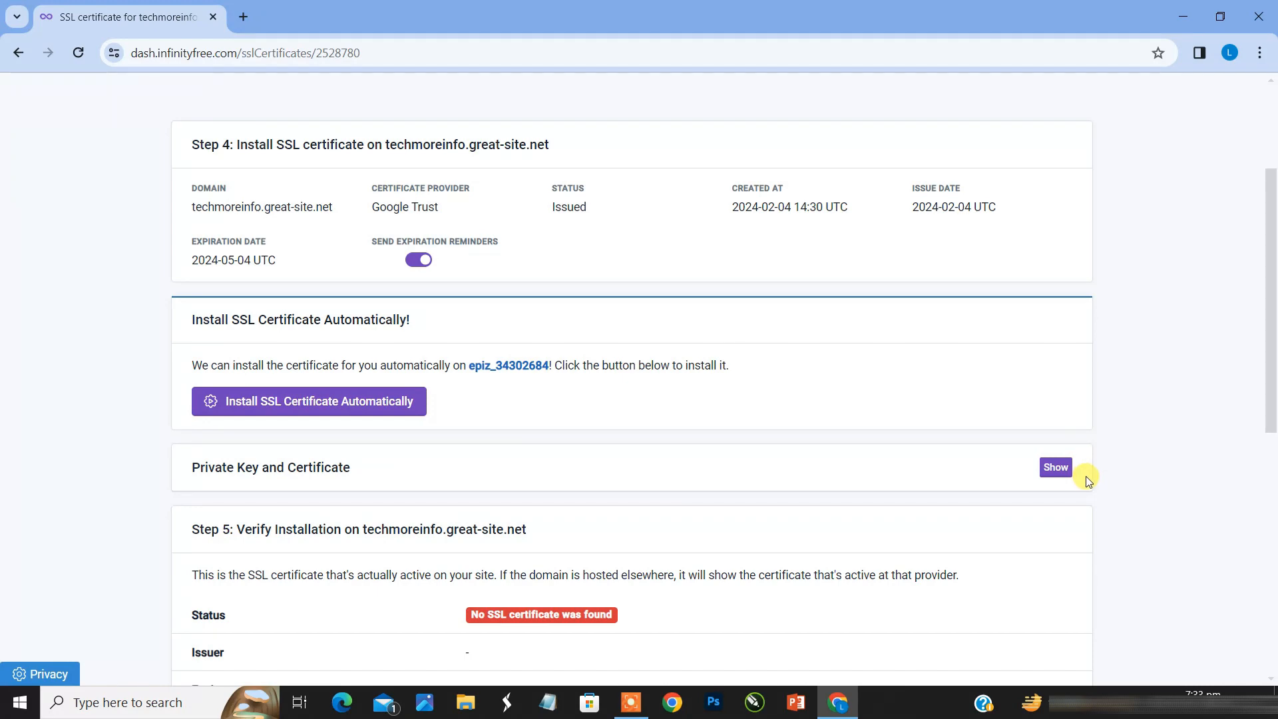
Step: Show the Private Key and Certificate section of the issued certificate and look over both texts
click(1055, 466)
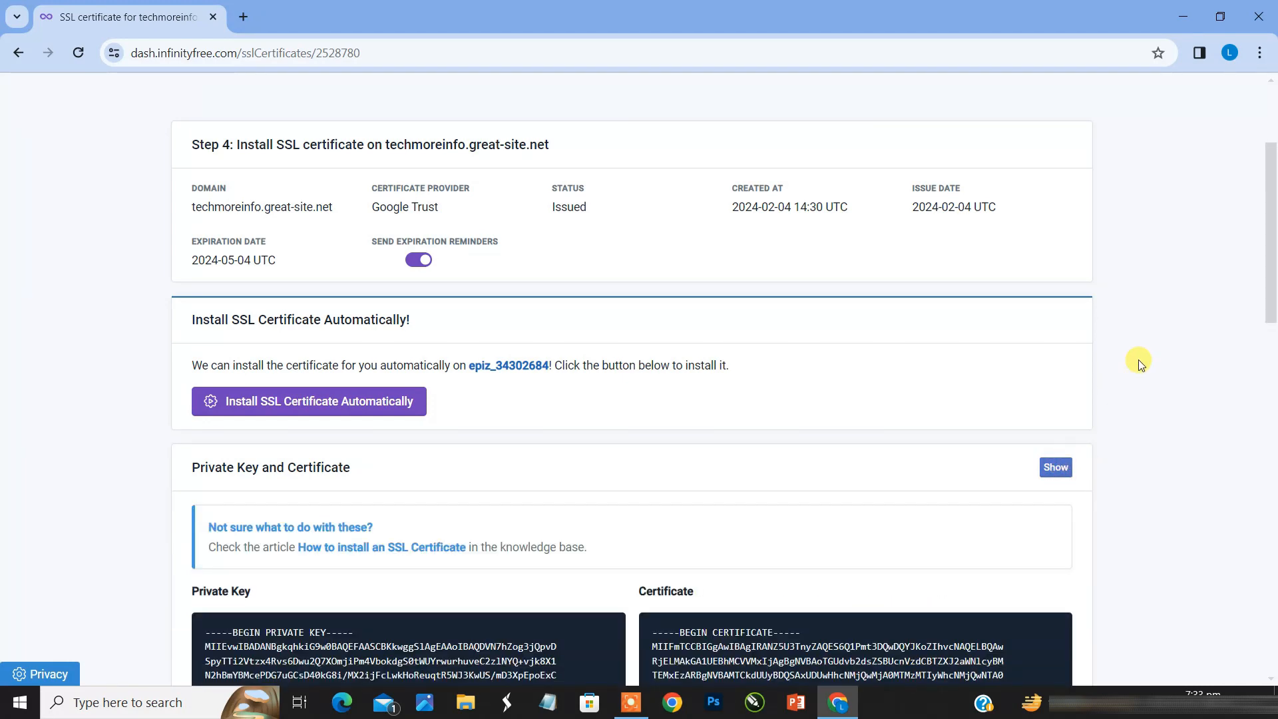
drag(1271, 304, 1271, 333)
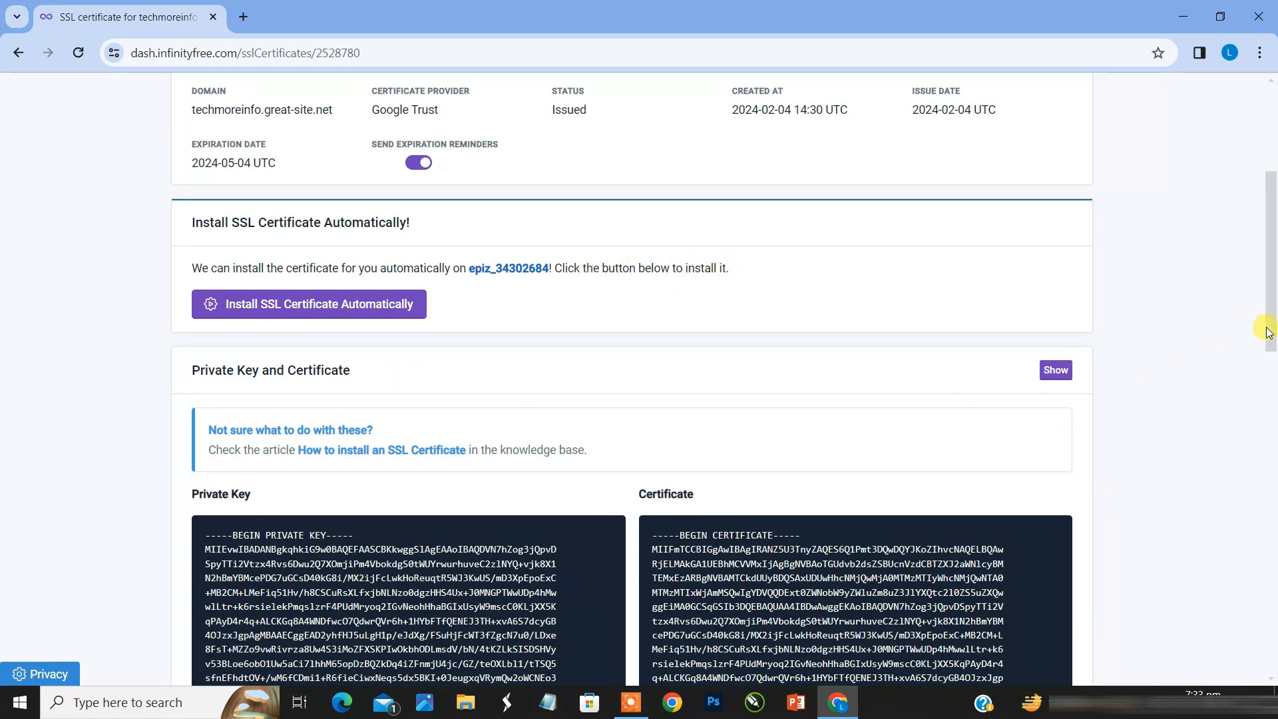
drag(1267, 331, 1271, 413)
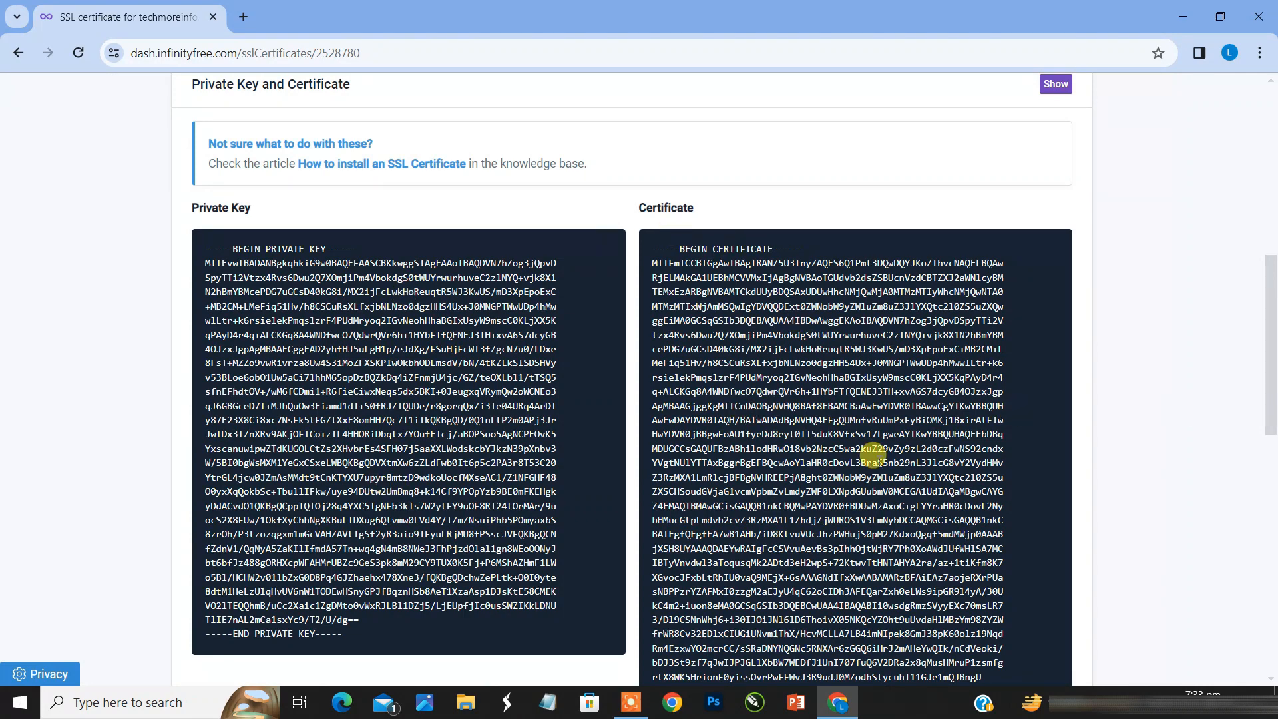
drag(1271, 399, 1255, 286)
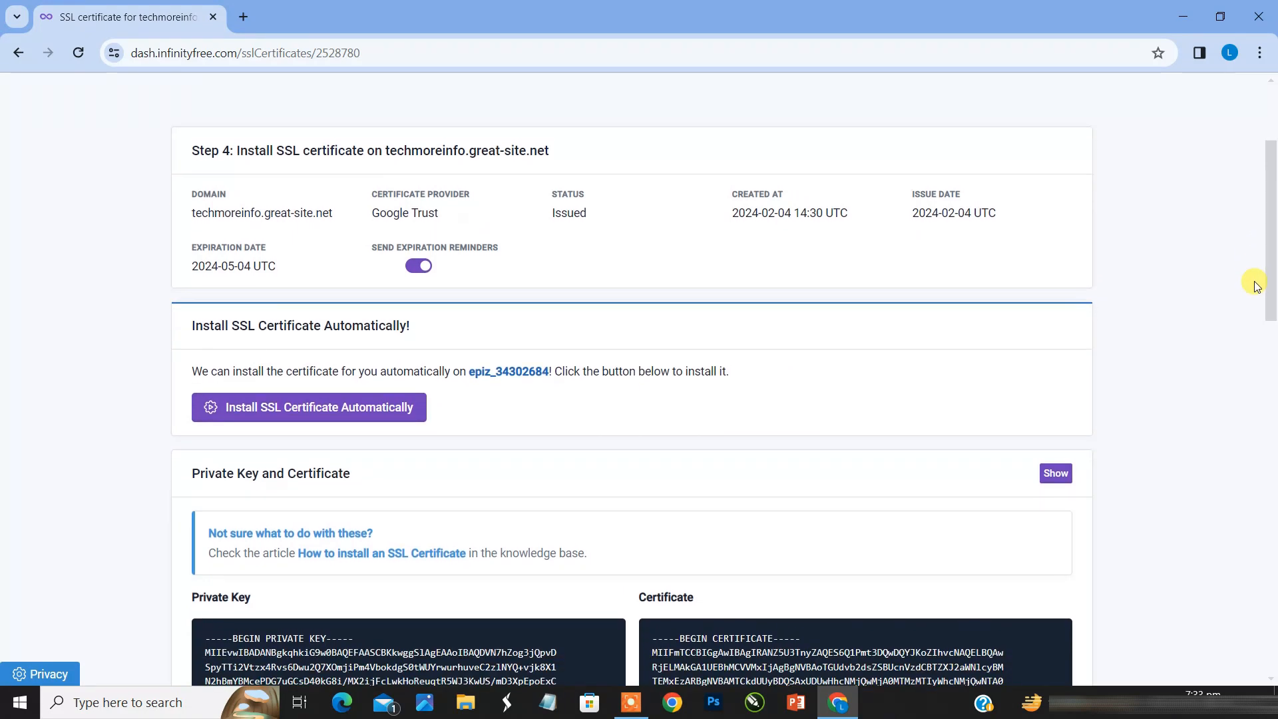
Step: Open the hosting account's control panel in a new tab and open its SSL/TLS configuration for techmoreinfo.great-site.net
click(244, 23)
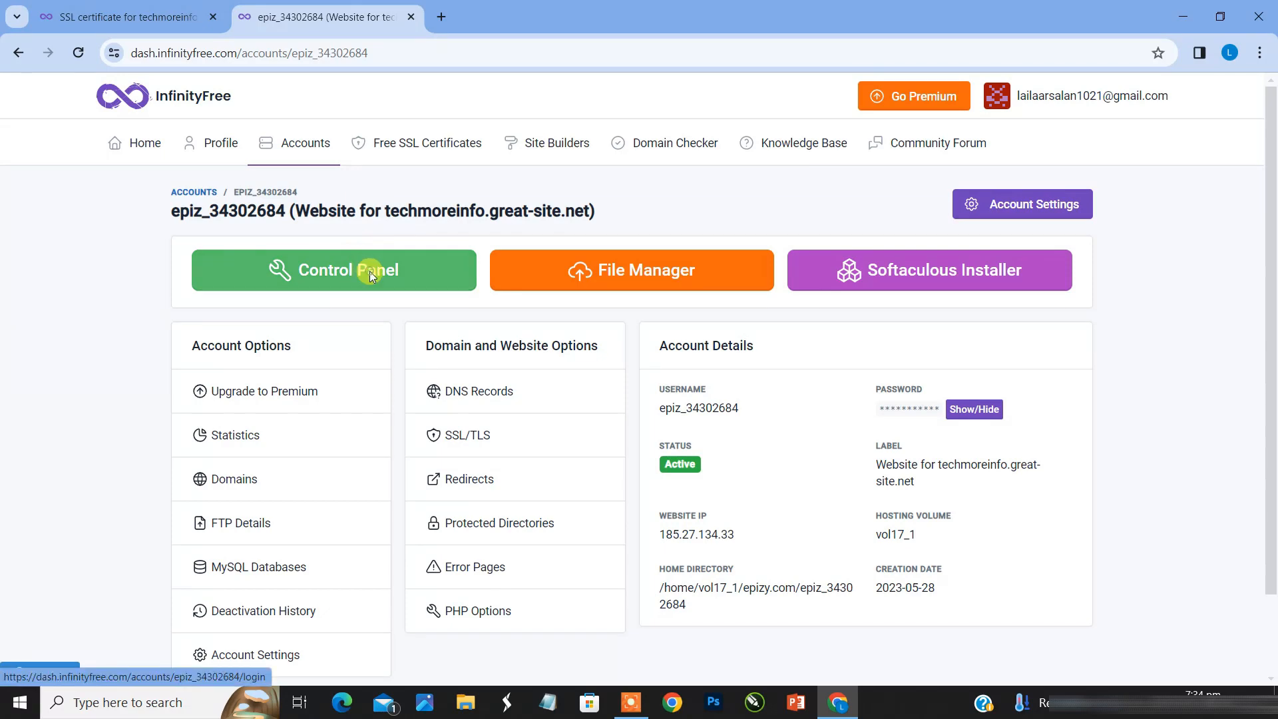
click(369, 270)
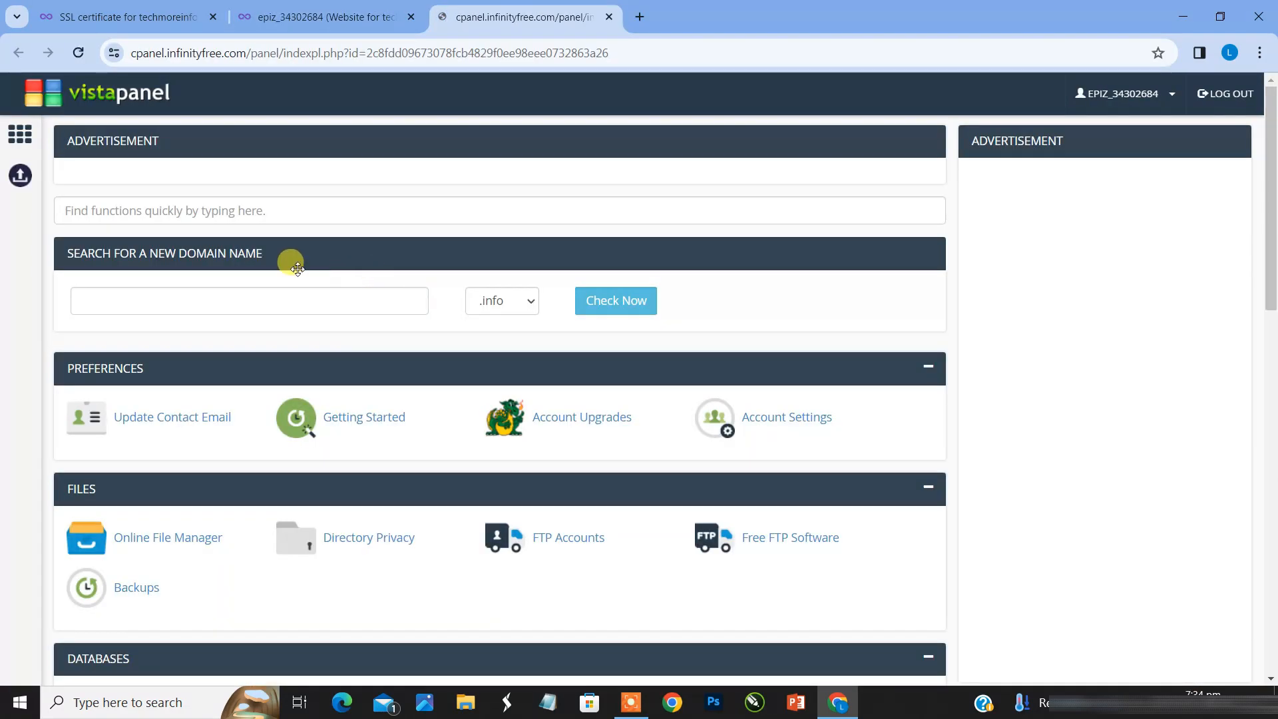
click(229, 212)
drag(1272, 293, 1276, 492)
scroll(1273, 489, down, 6)
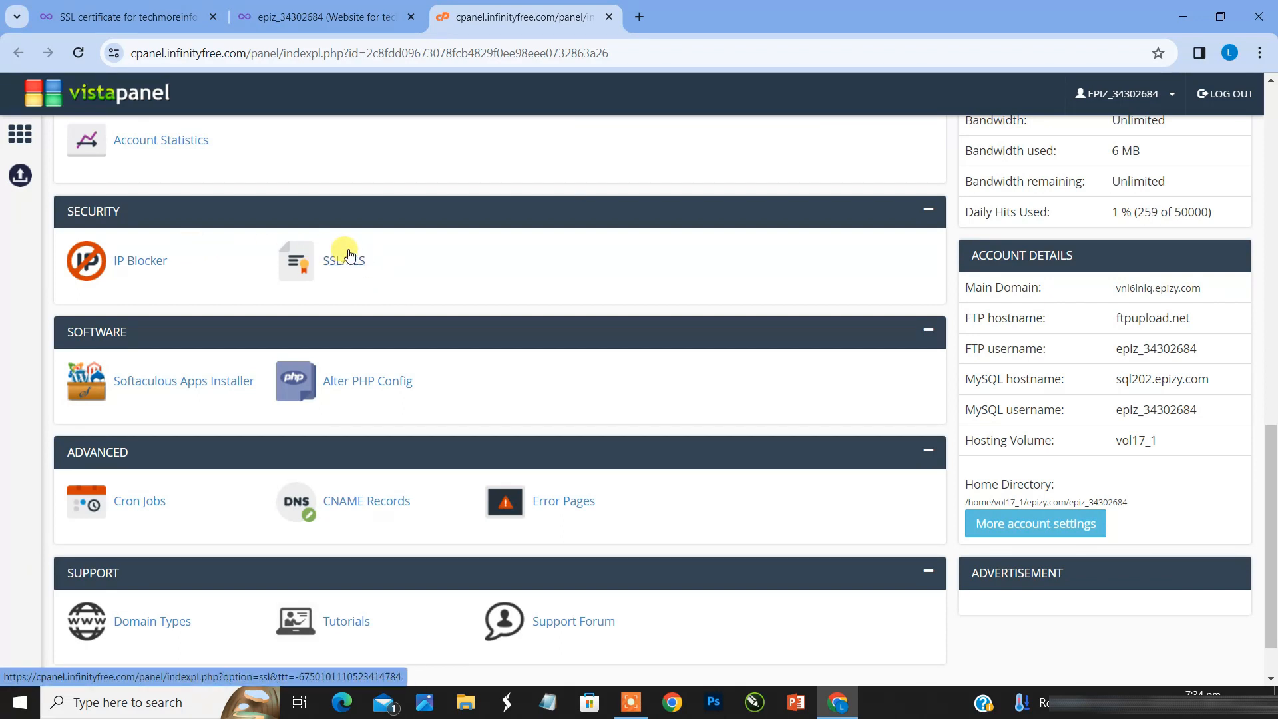
right_click(351, 263)
click(384, 273)
click(717, 8)
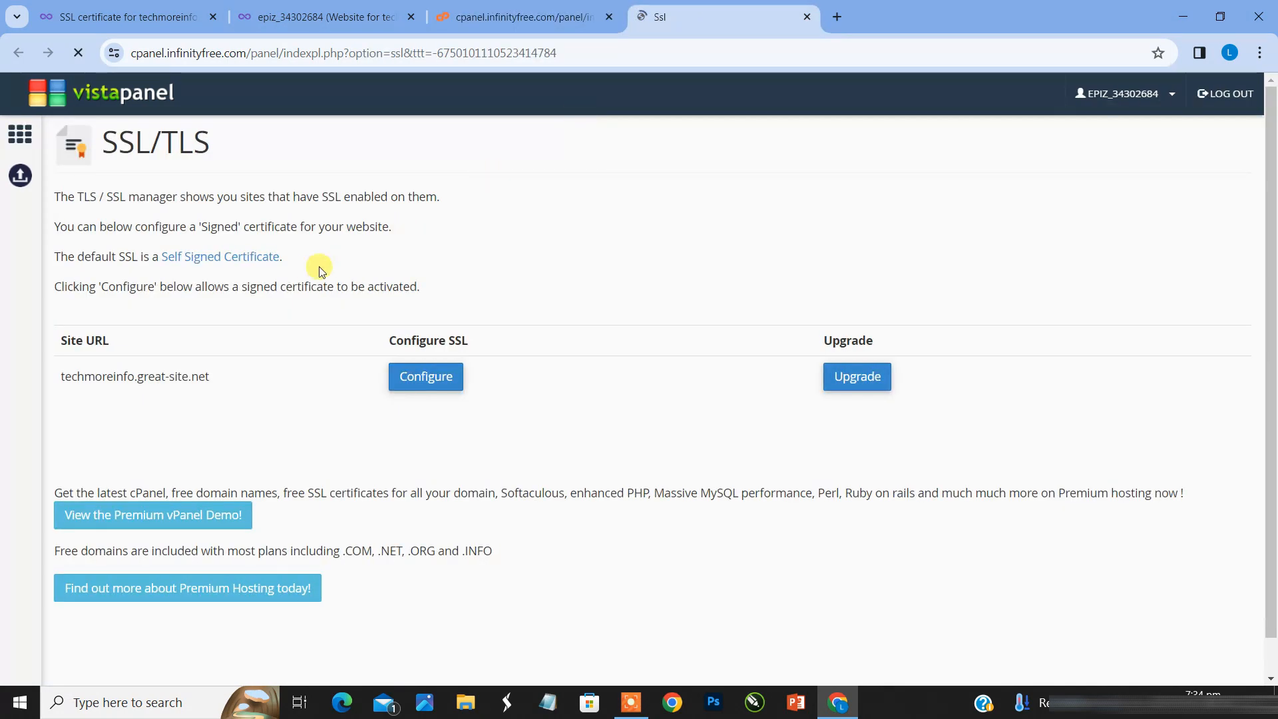
click(432, 385)
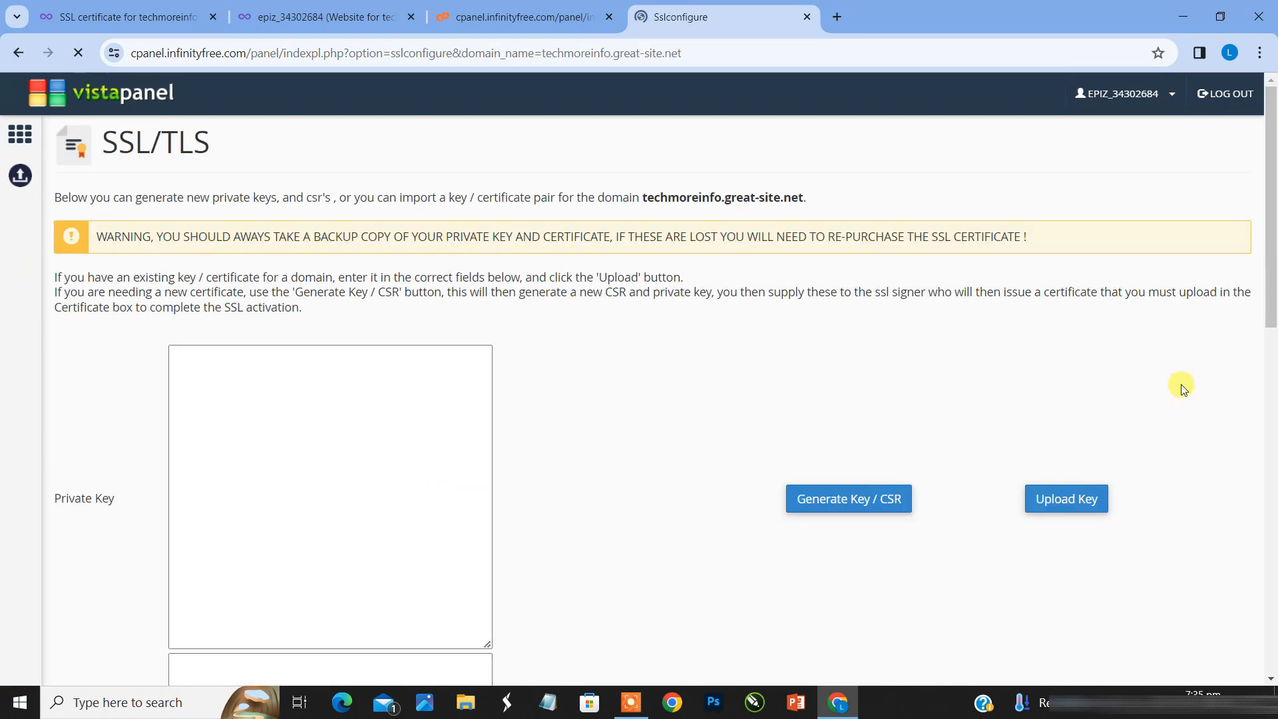
Step: Select the full private key text on the SSL certificate page and locate its matching field in the SSL/TLS configuration
drag(1271, 269, 1271, 386)
click(450, 313)
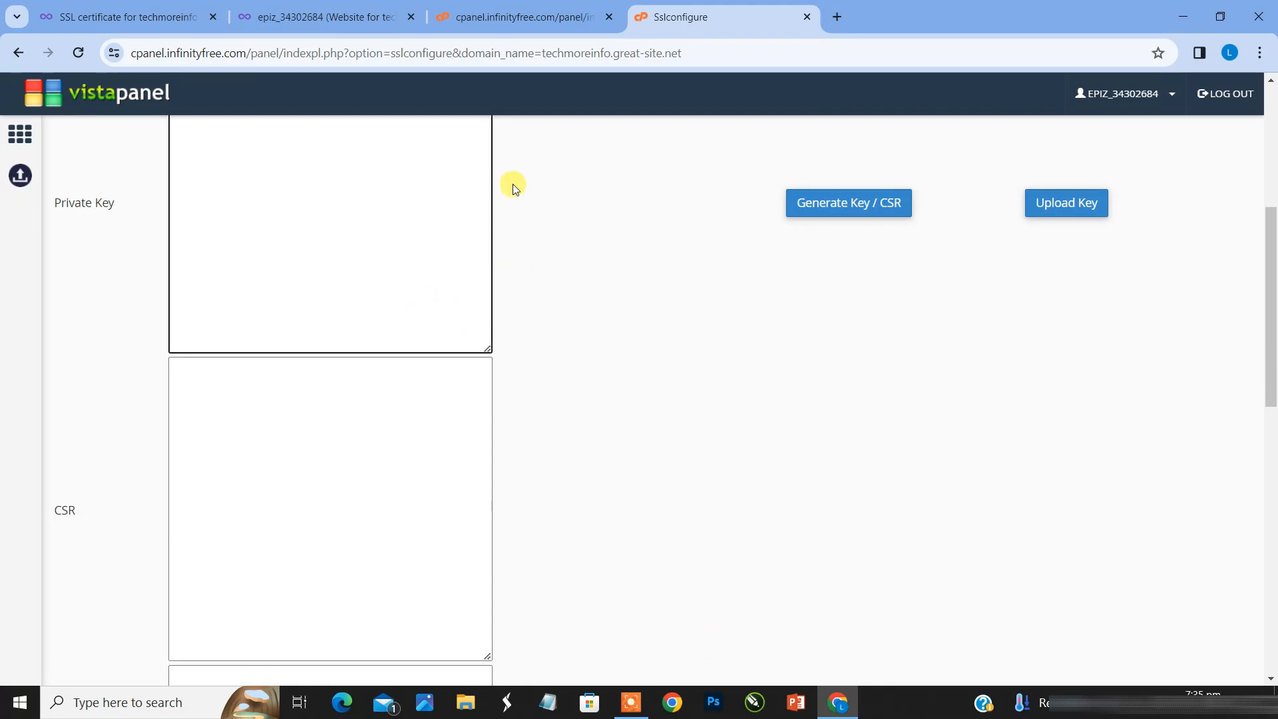
click(513, 11)
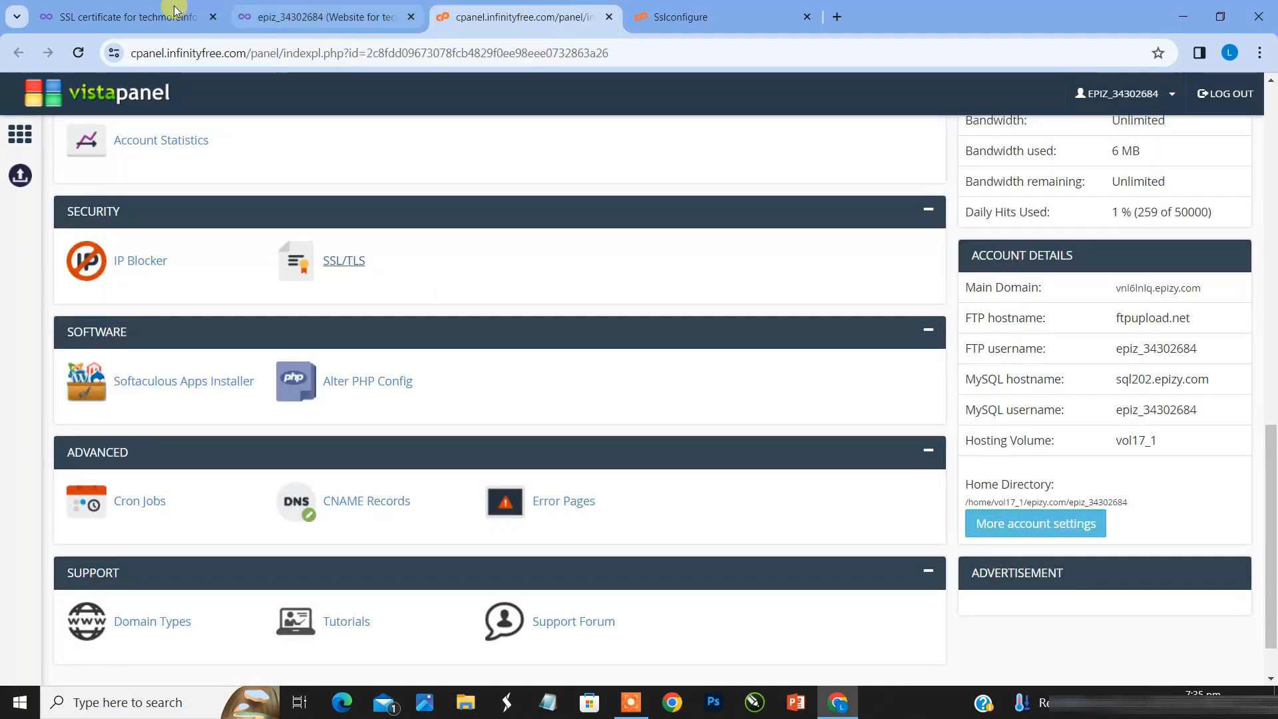
click(136, 8)
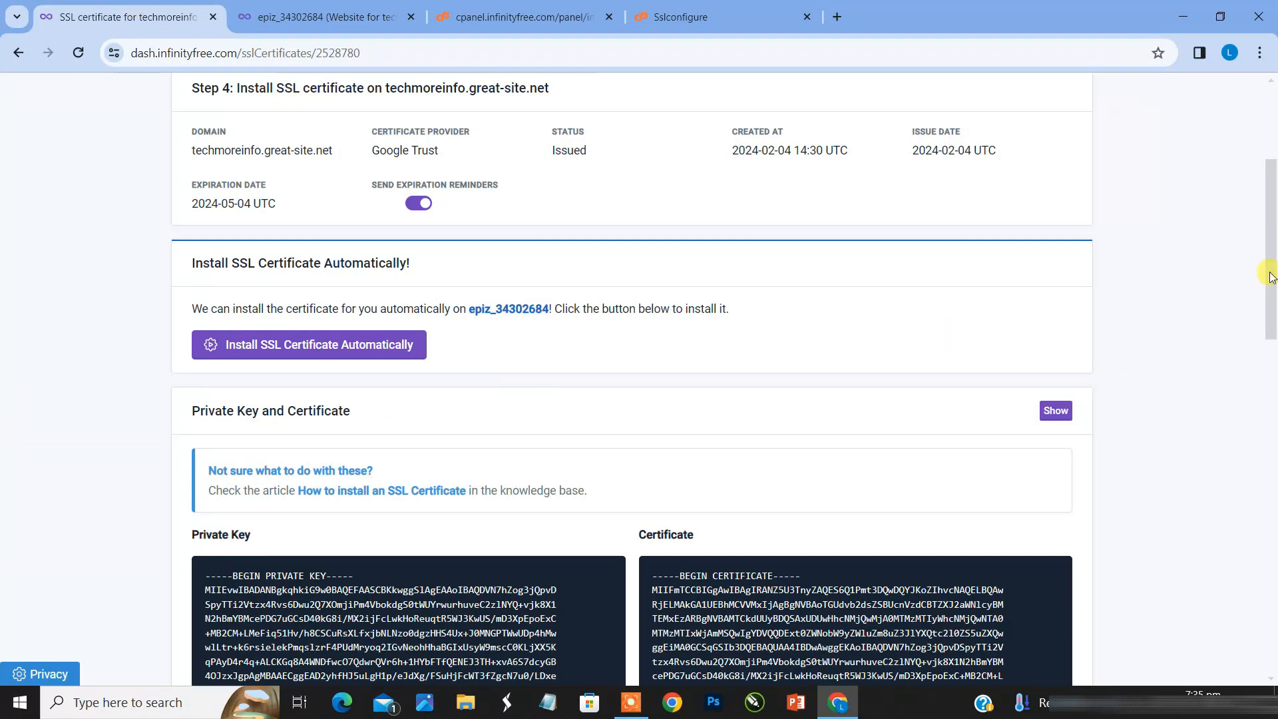
scroll(1272, 260, down, 5)
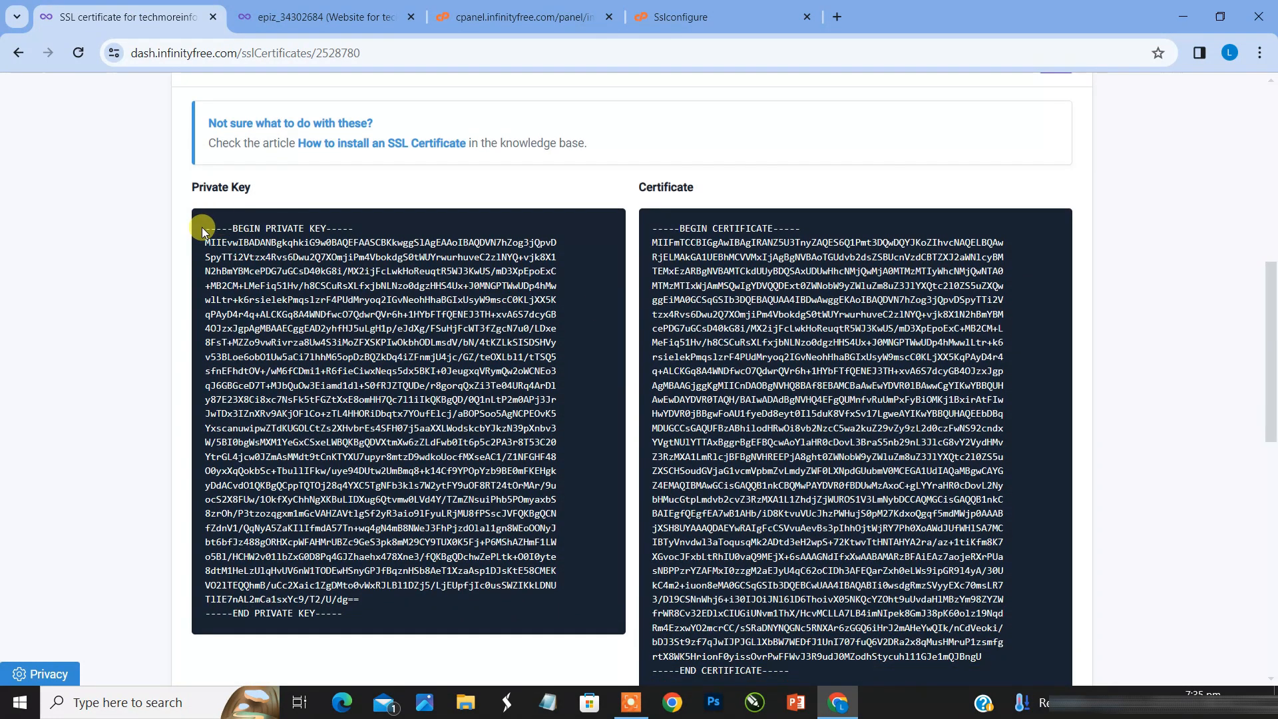
drag(202, 223, 464, 626)
click(700, 6)
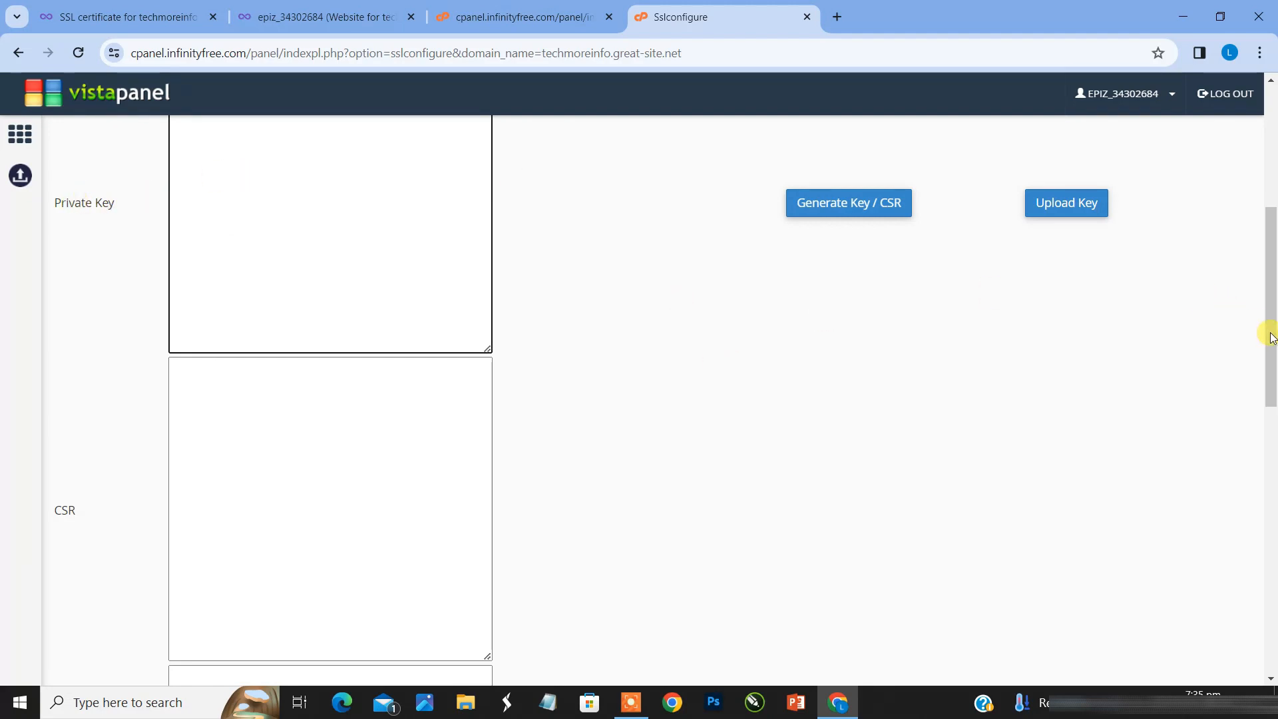
drag(1271, 336, 1269, 266)
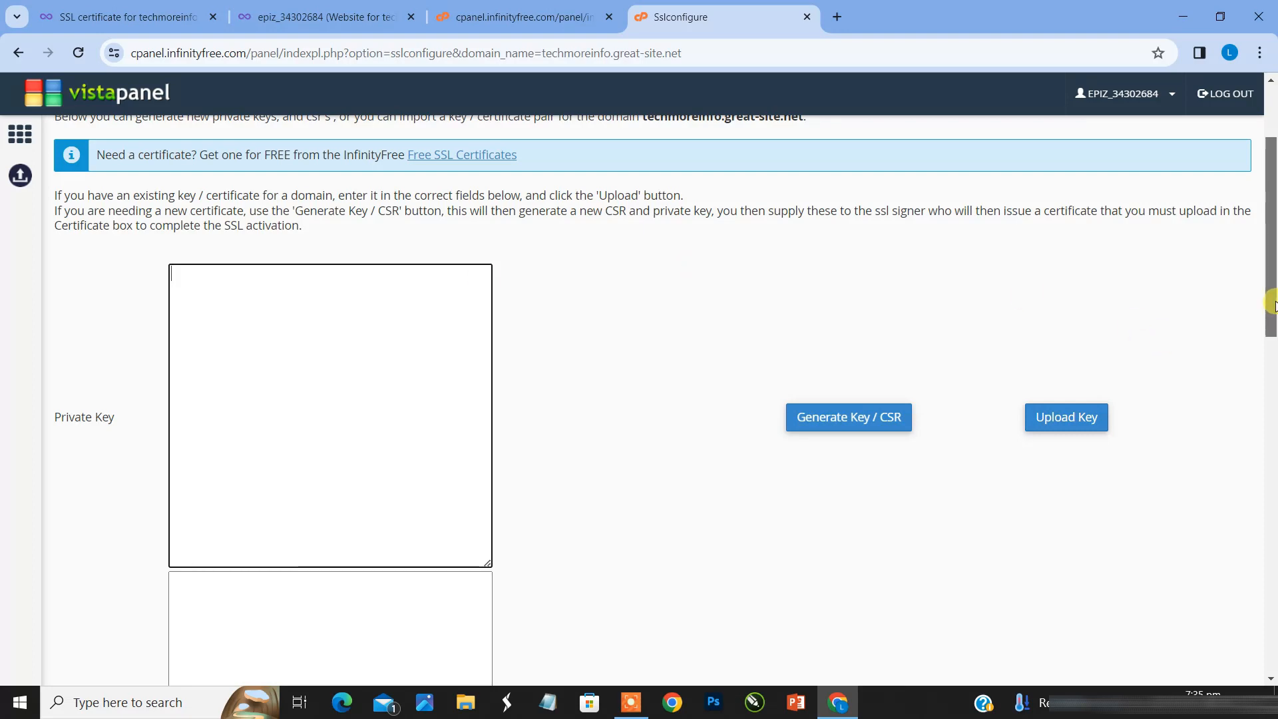
drag(1273, 308, 1271, 446)
Step: Select the certificate text on the SSL certificate page and return to the SSL/TLS configuration to review its upload fields
click(319, 17)
click(160, 14)
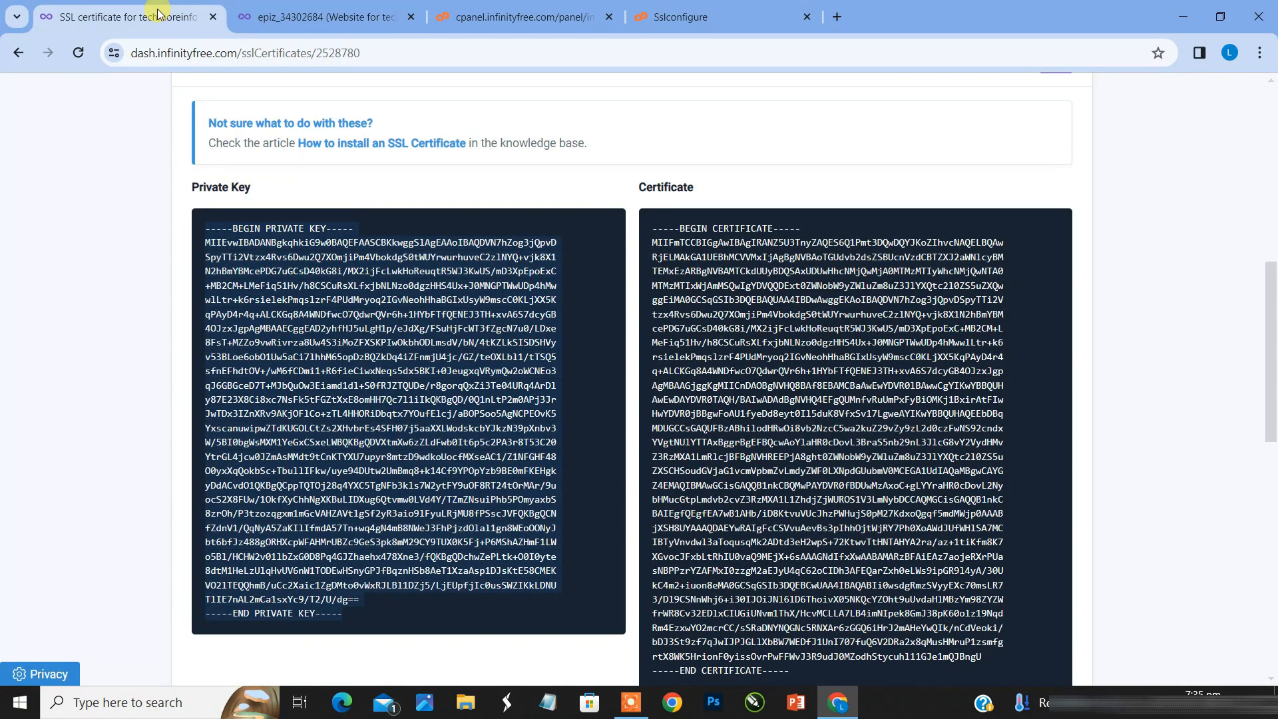
drag(651, 222, 978, 610)
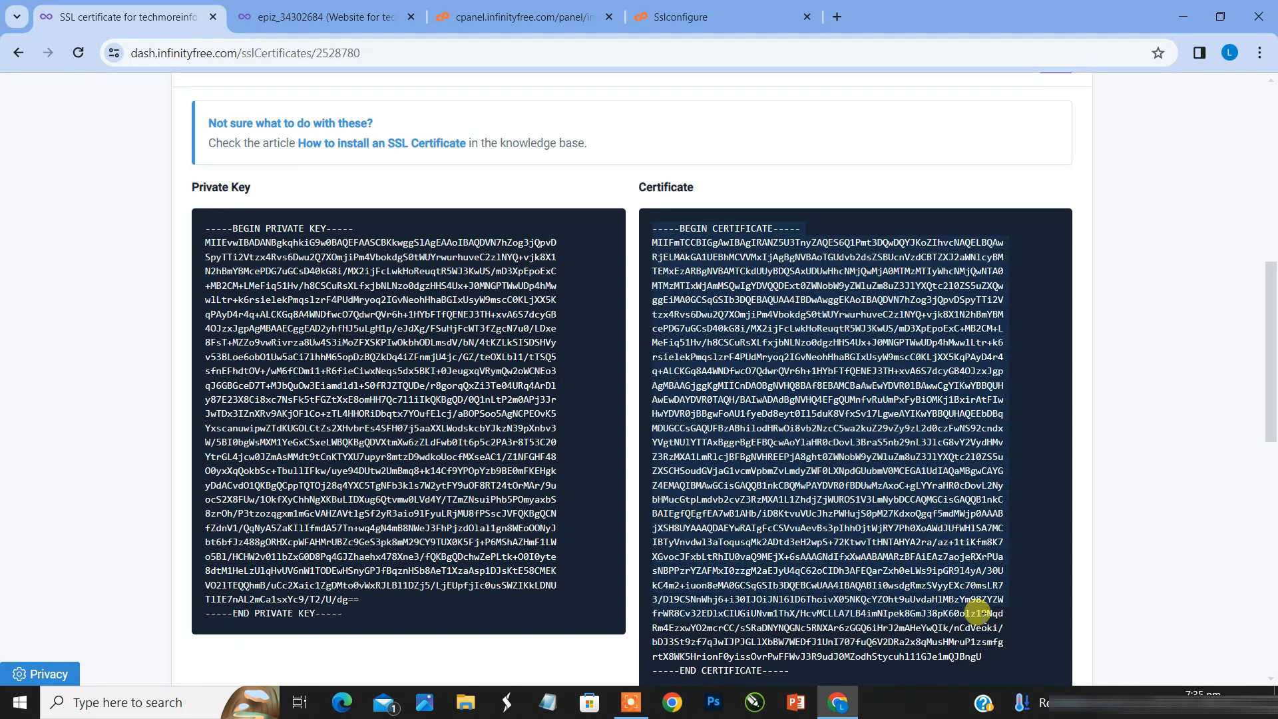
click(697, 26)
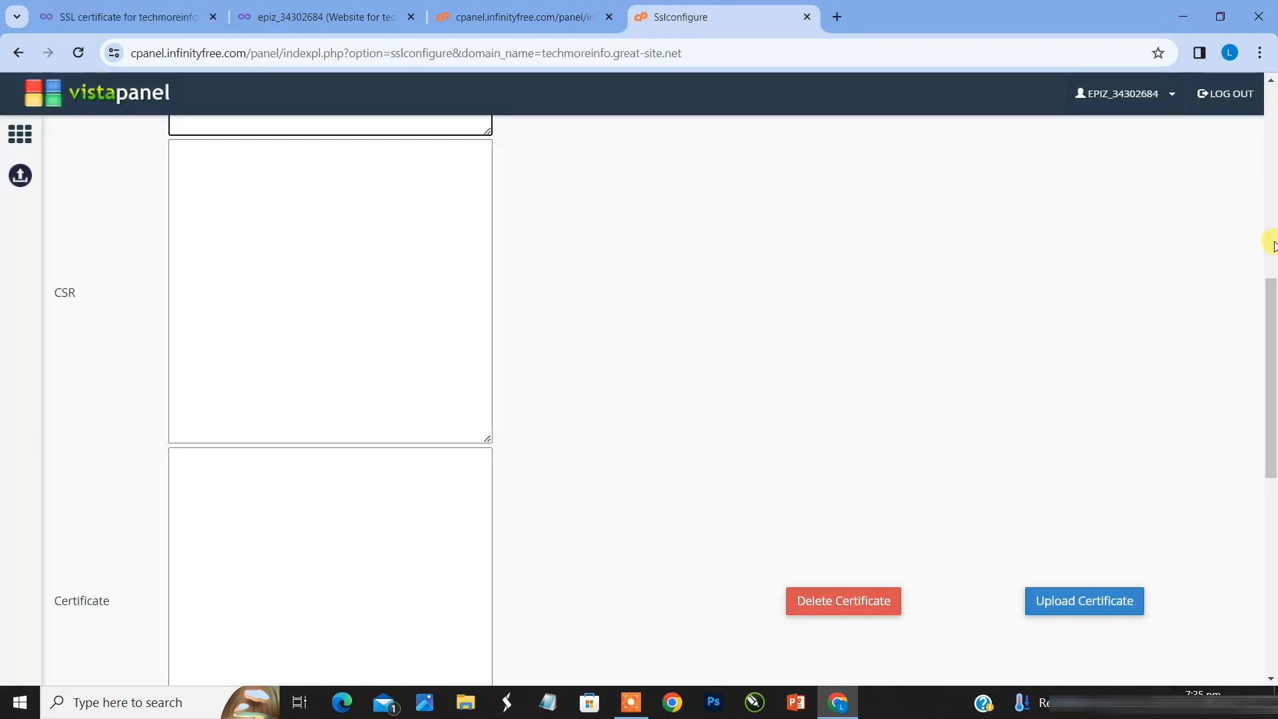
drag(1272, 305, 1212, 102)
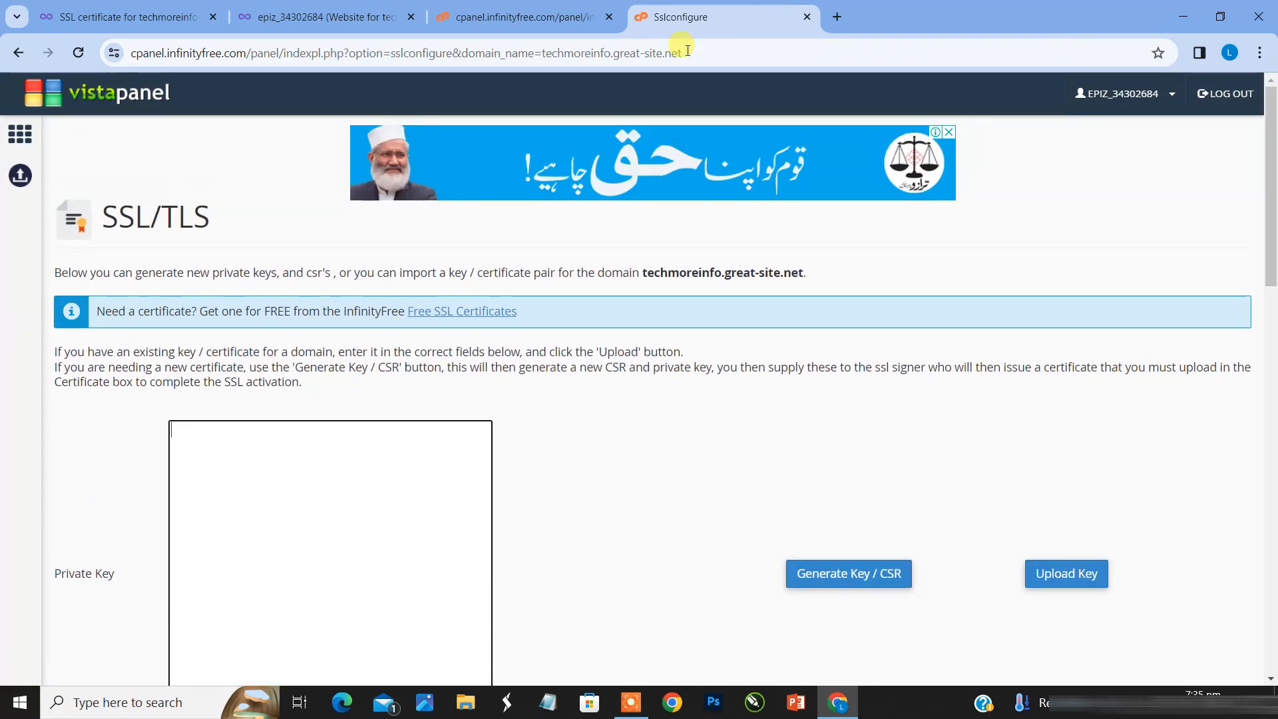
Step: Return to the SSL certificate page and install the certificate automatically on the hosting account
click(152, 8)
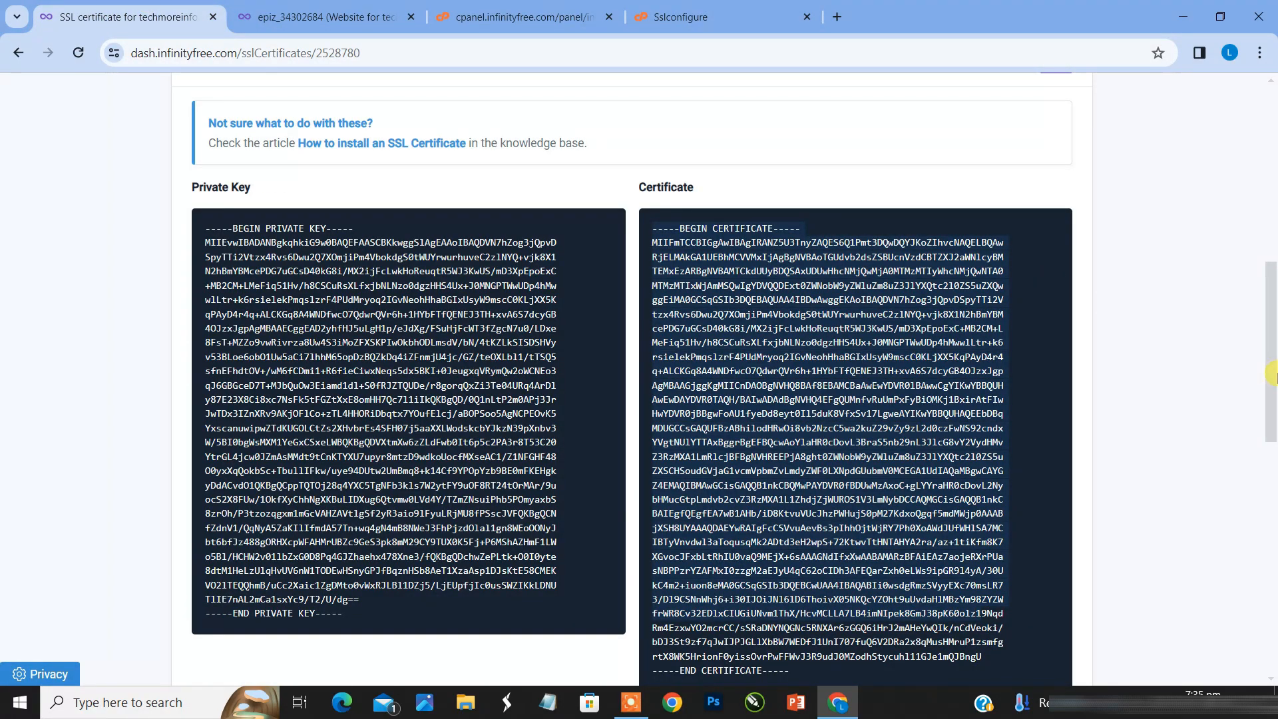
drag(1271, 374, 1257, 238)
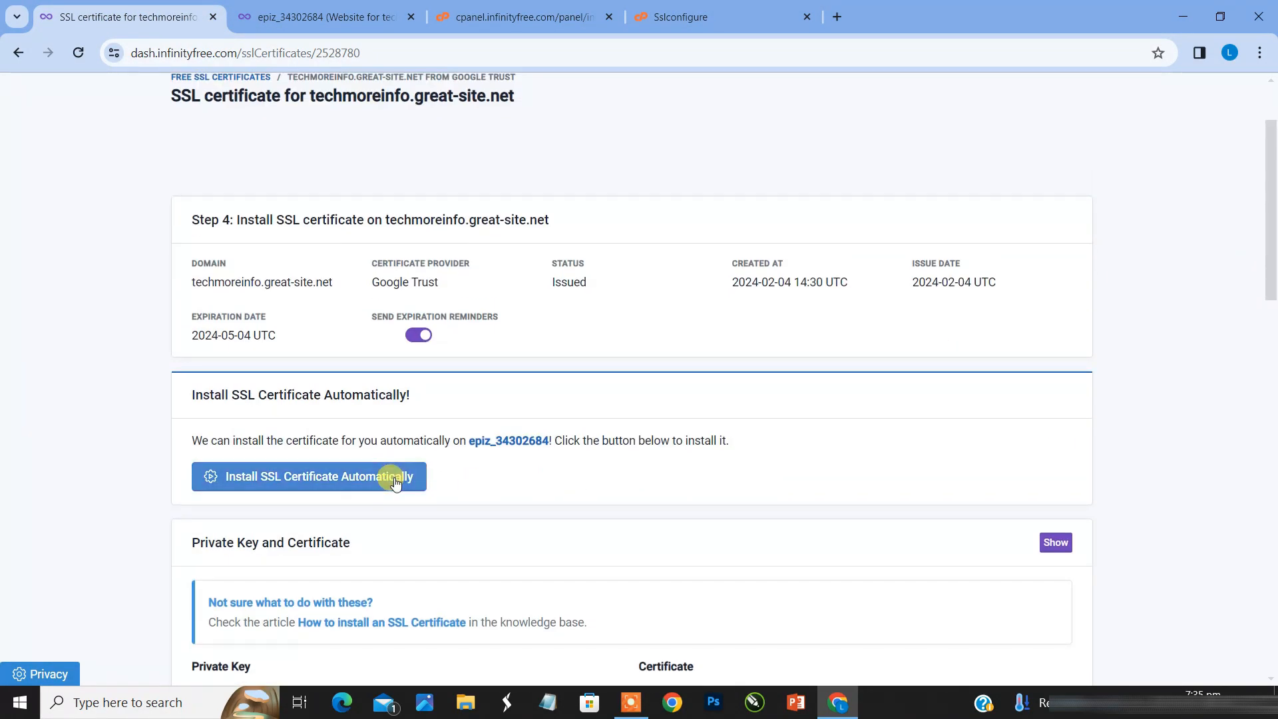
click(395, 479)
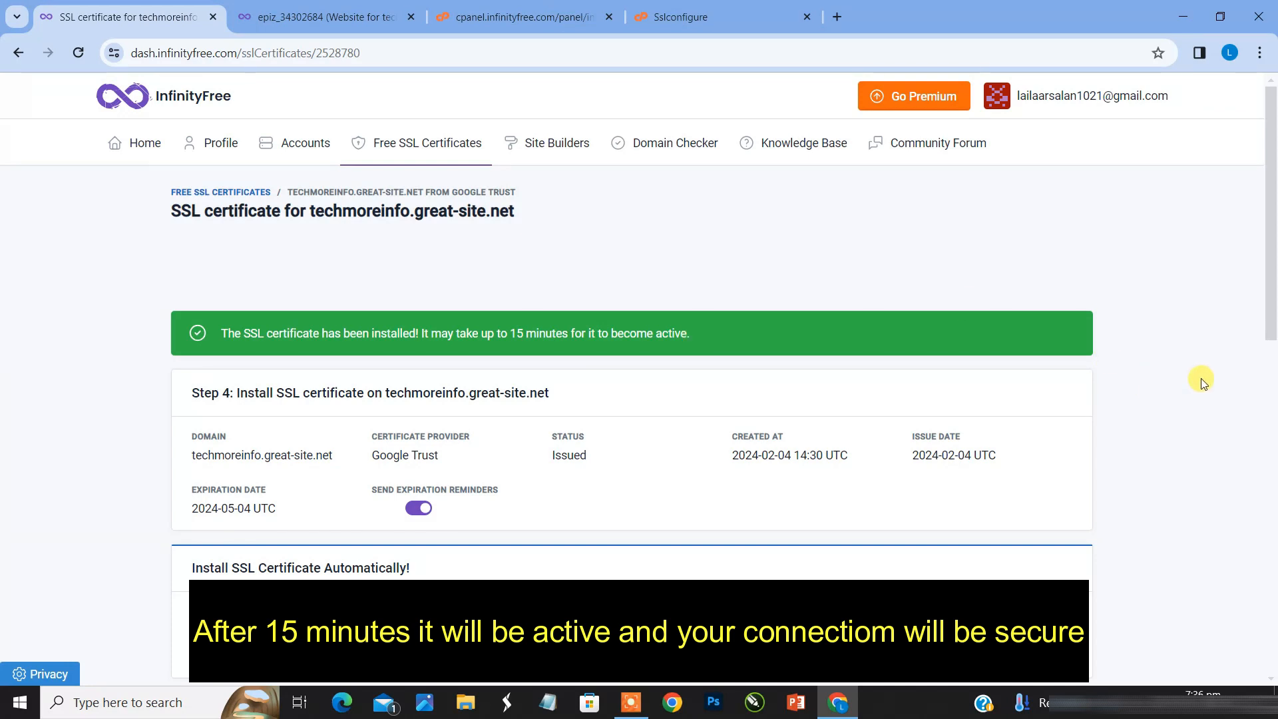
Step: Check the certificate's installation status and view the connection security in the site information of techmoreinfo.great-site.net
drag(1270, 332, 1249, 291)
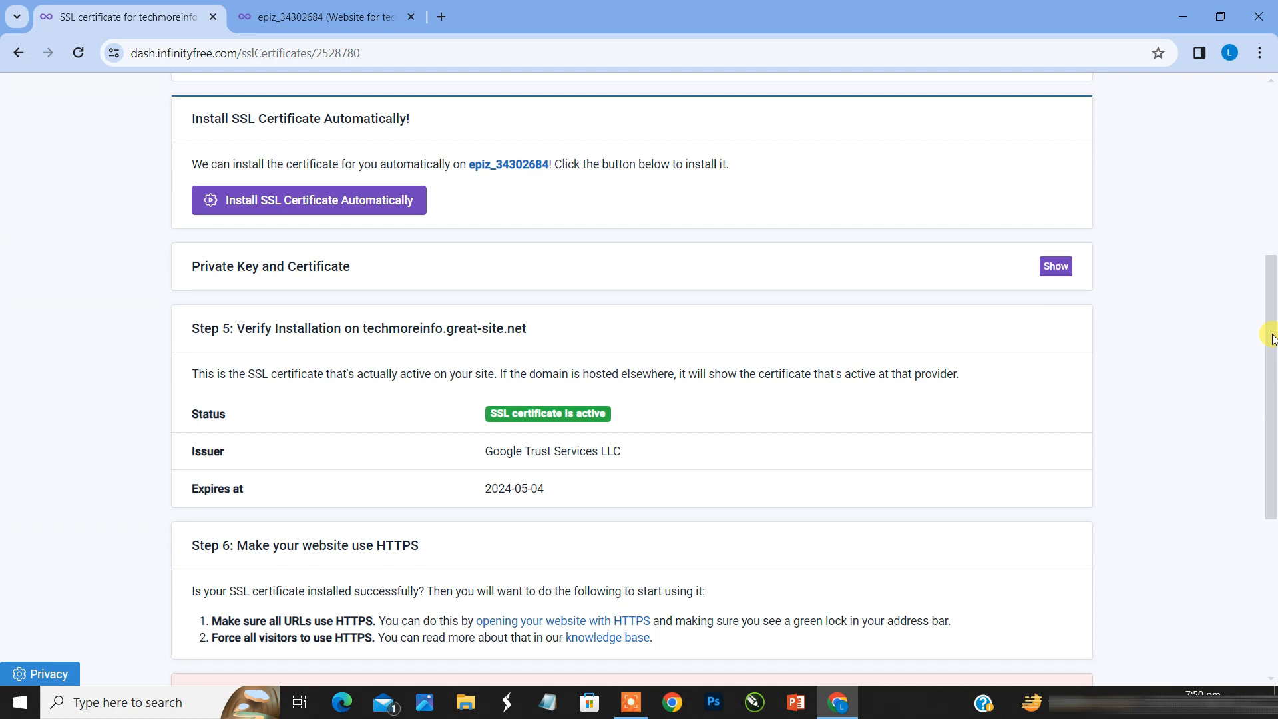
drag(1273, 338, 1272, 376)
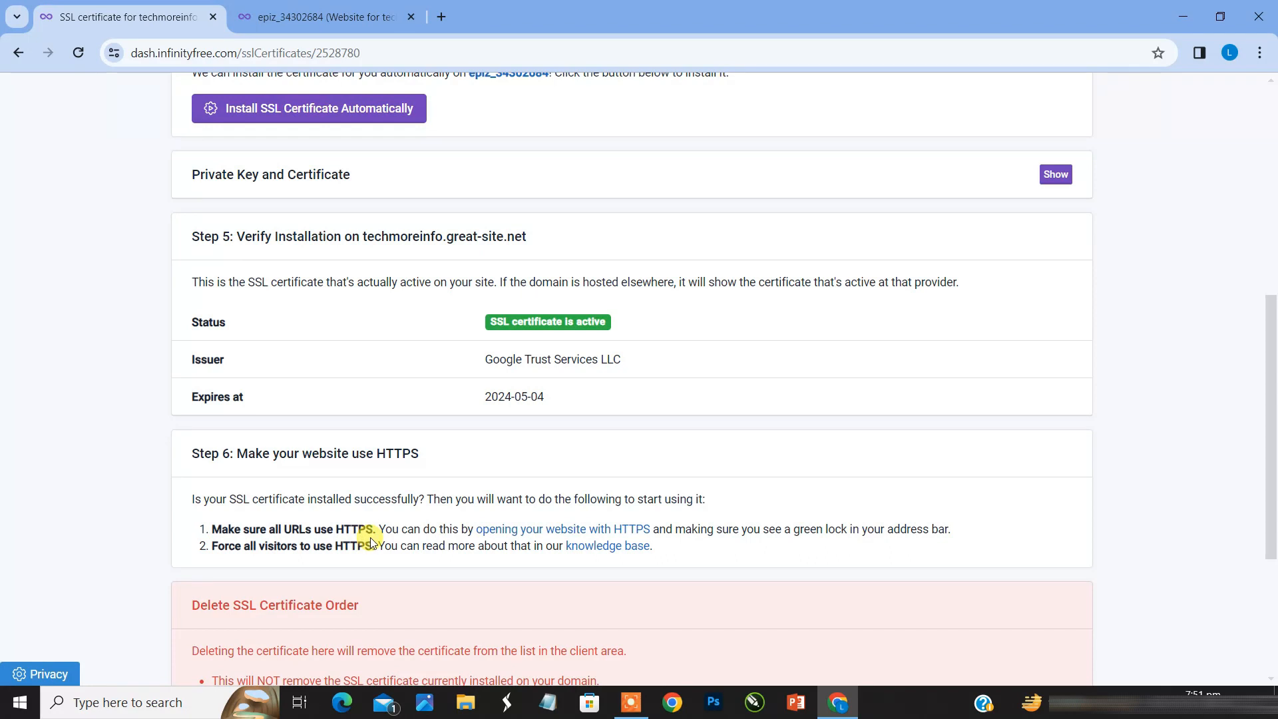
click(585, 536)
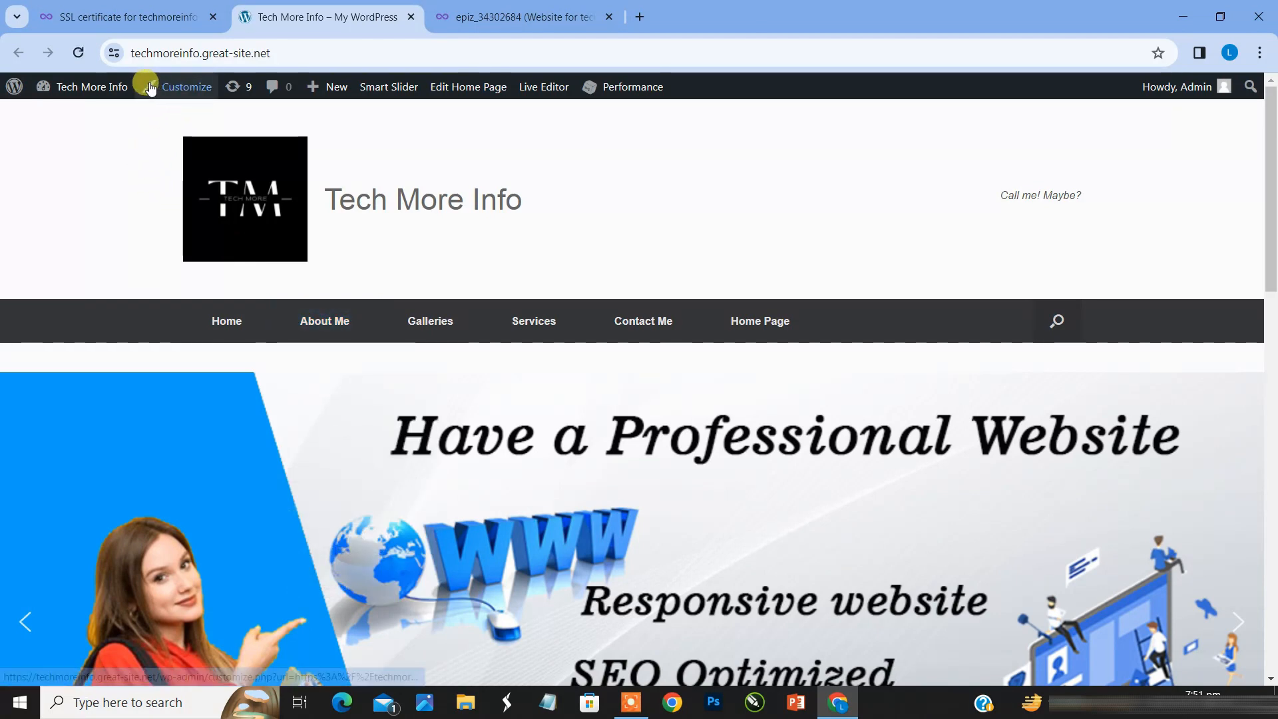
click(114, 57)
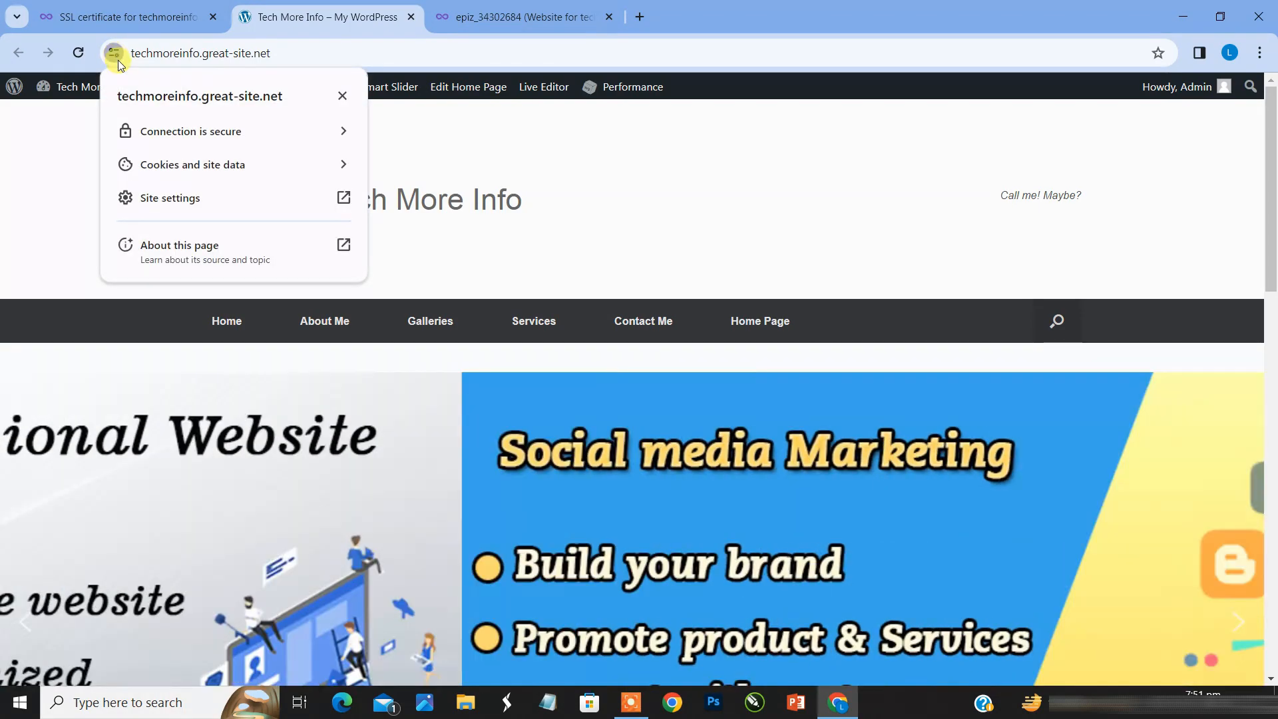